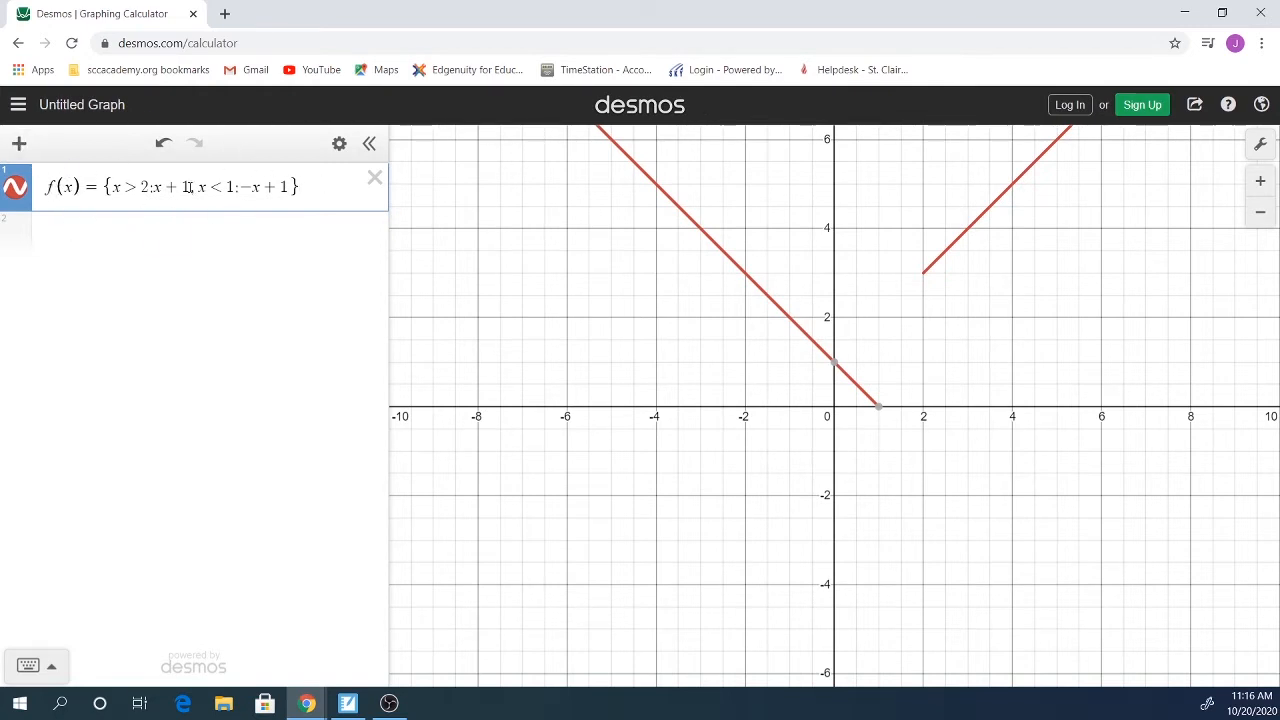
# Step: On the empty second expression line, enter h(x) = { to begin a piecewise definition
pyautogui.click(229, 234)
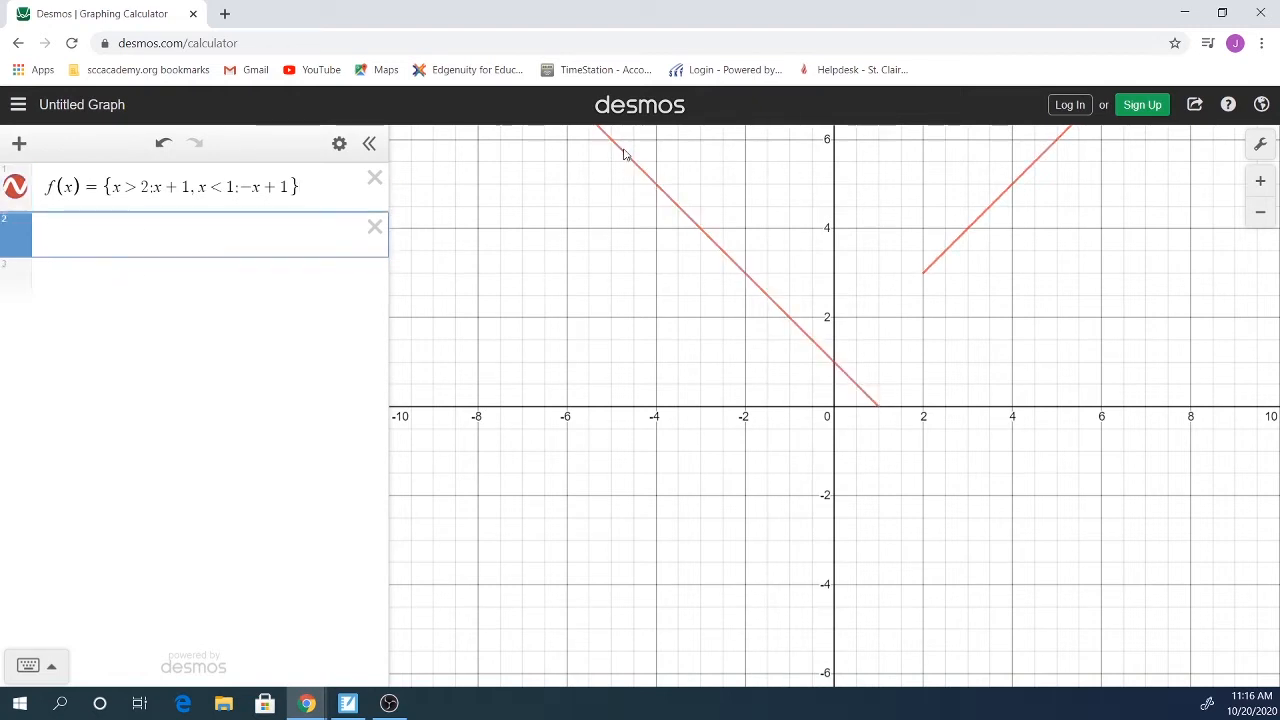
pyautogui.write('h(x')
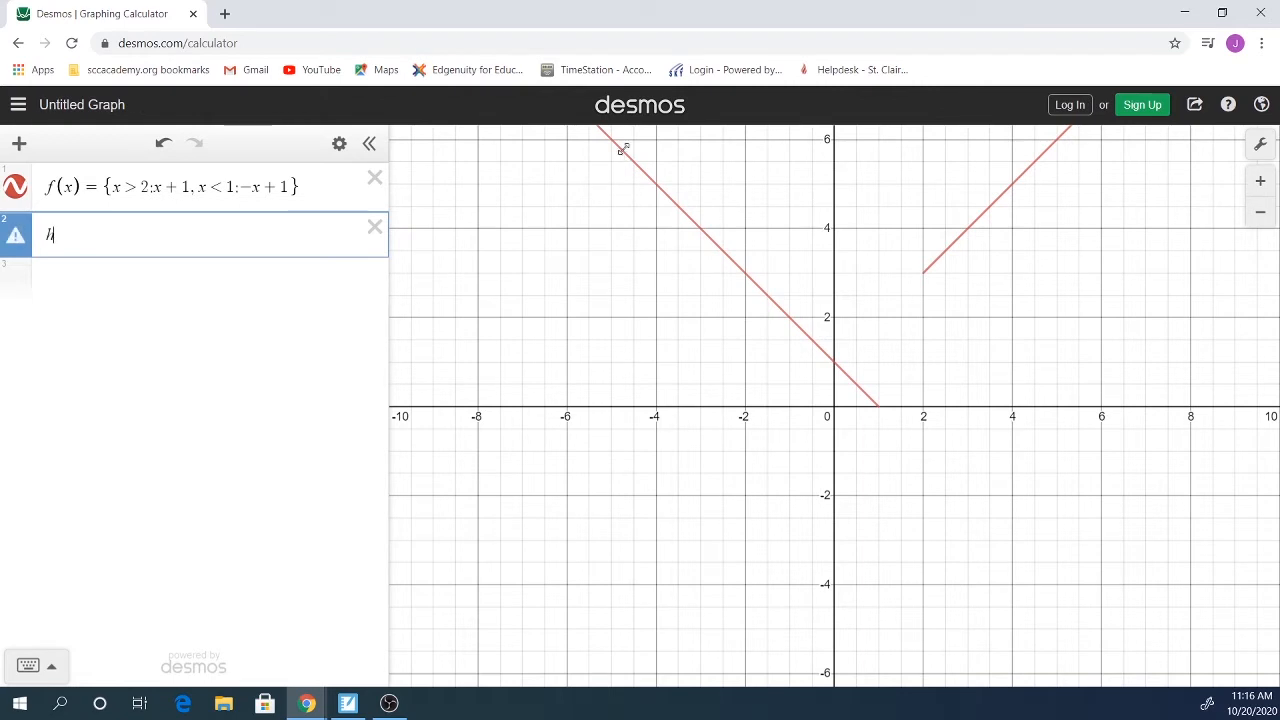
pyautogui.write(') ')
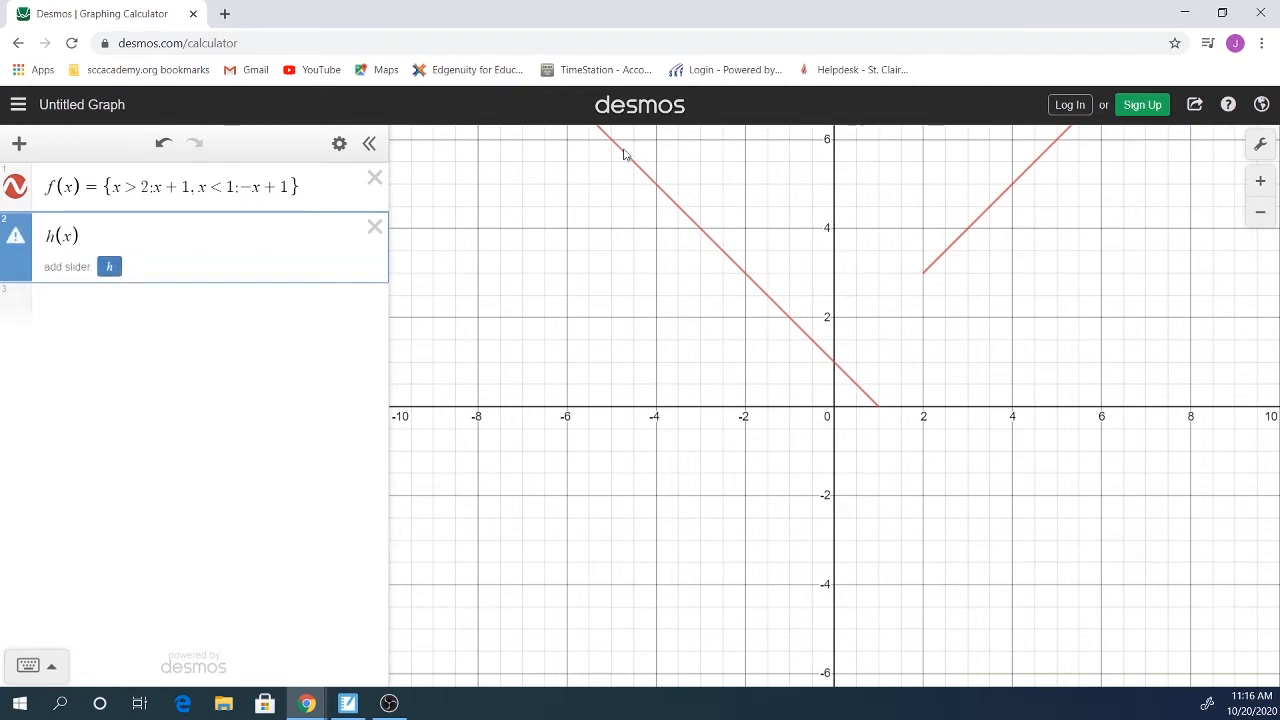
pyautogui.write('= ')
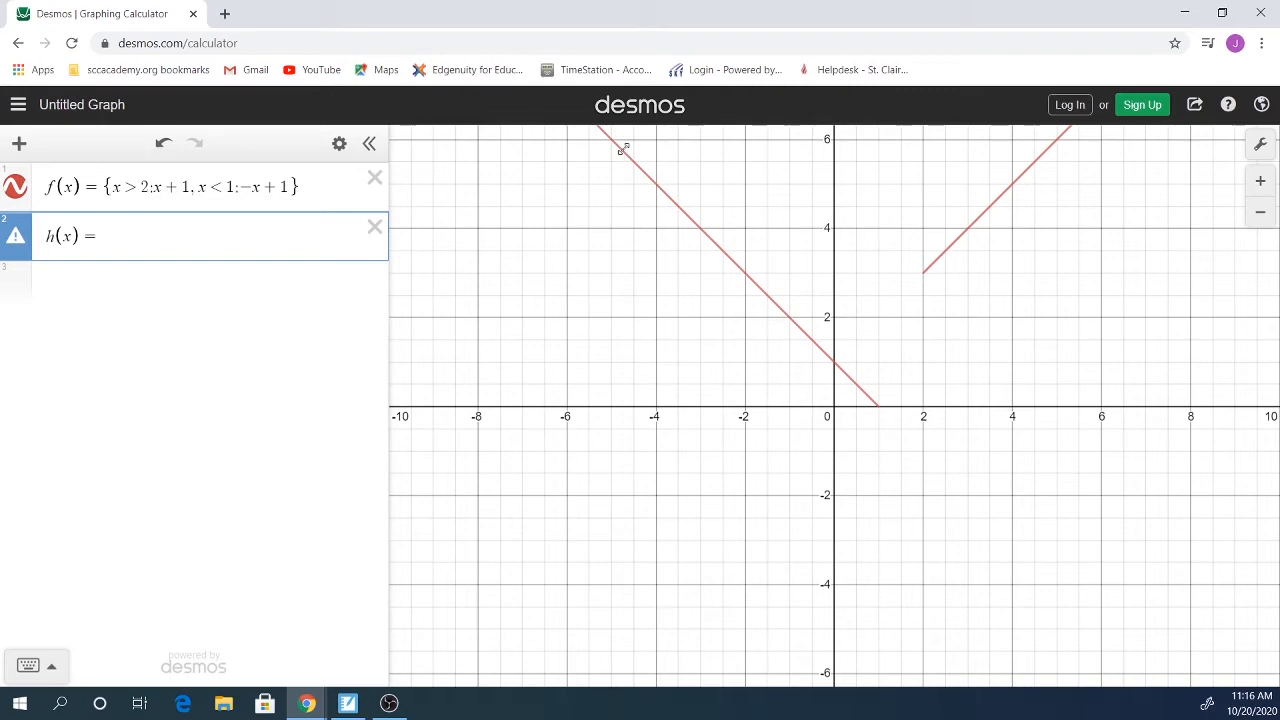
pyautogui.write('{')
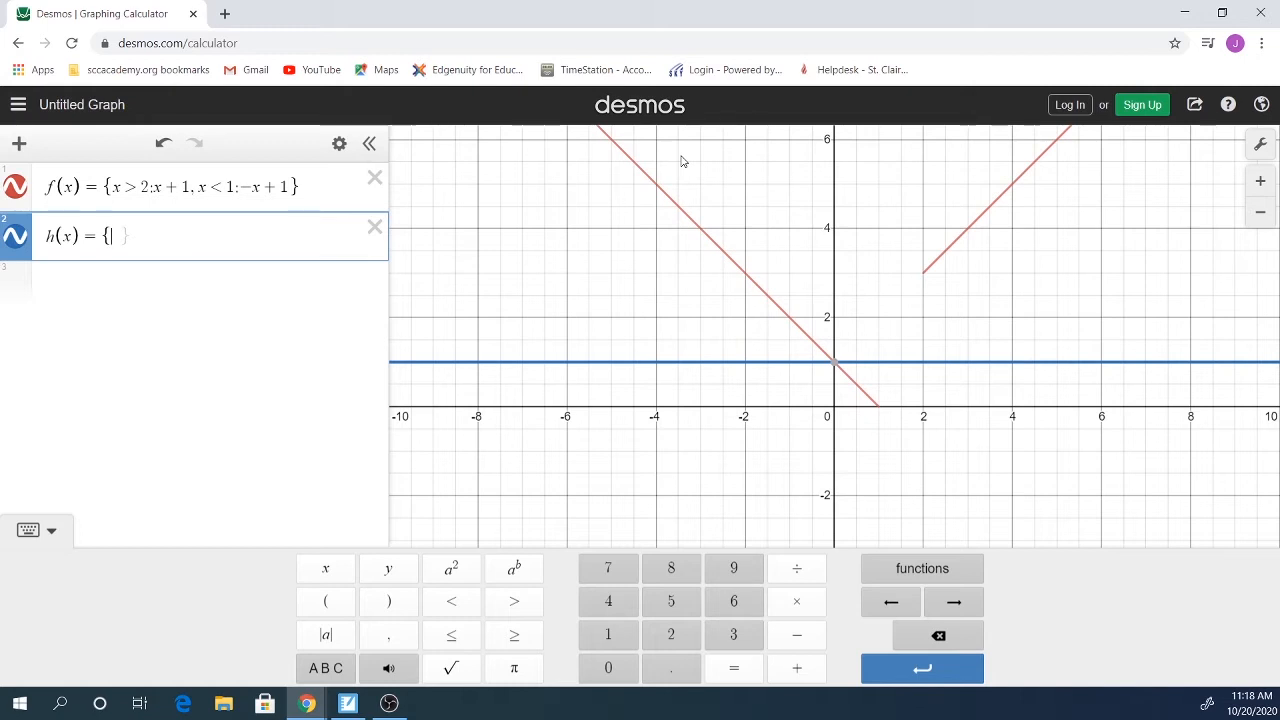
# Step: Give h(x) the first piece x ≤ 1: 2x − 2 and hide the f(x) graph
pyautogui.write('x')
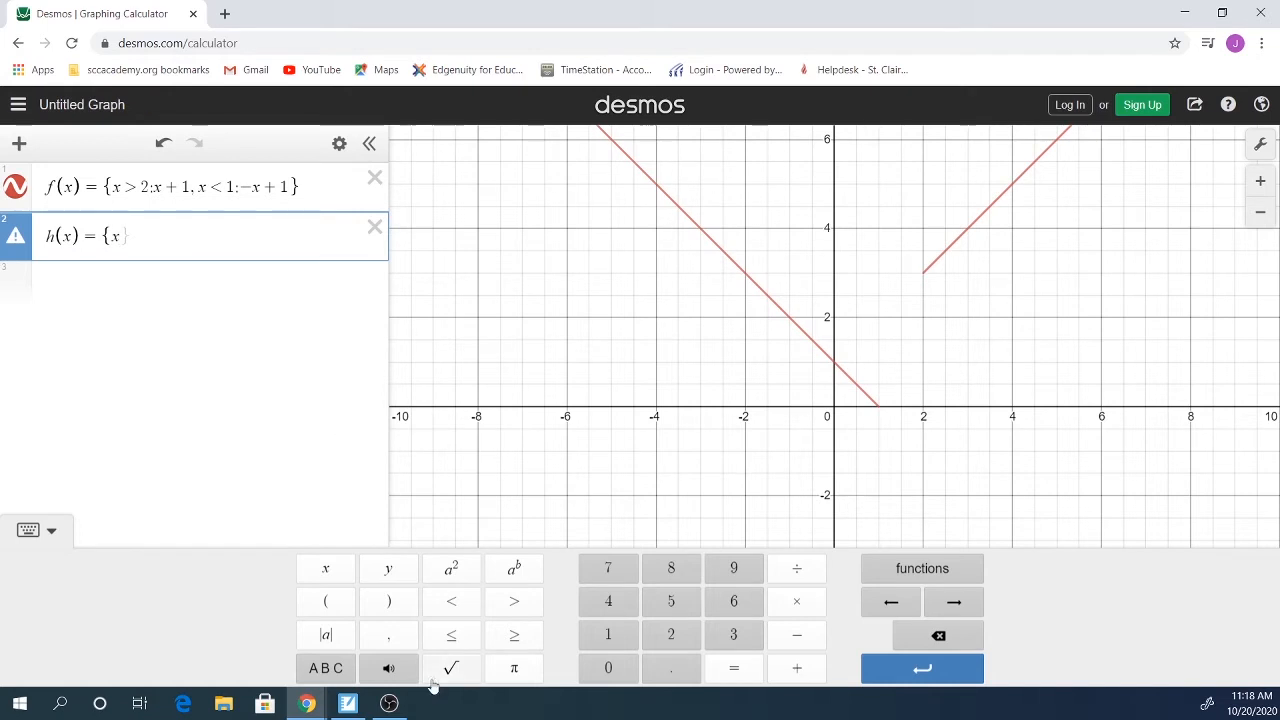
pyautogui.click(452, 640)
pyautogui.write('1')
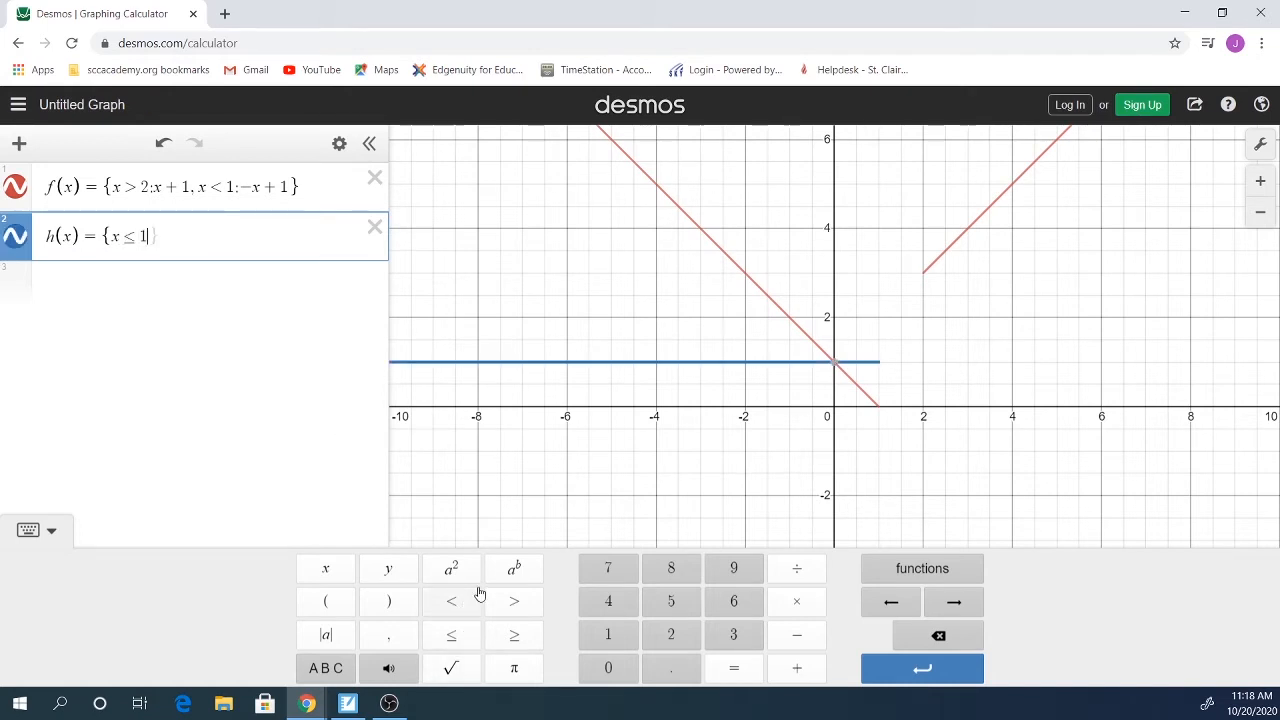
pyautogui.write(':')
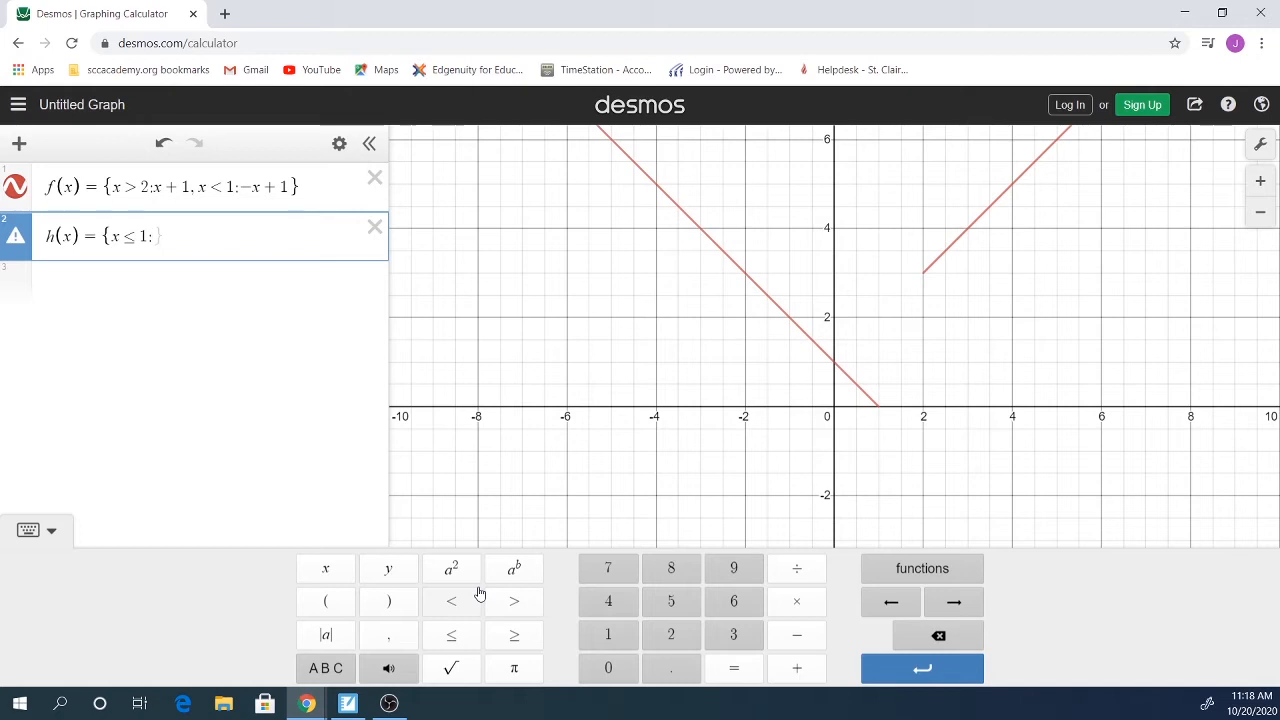
pyautogui.write('2x')
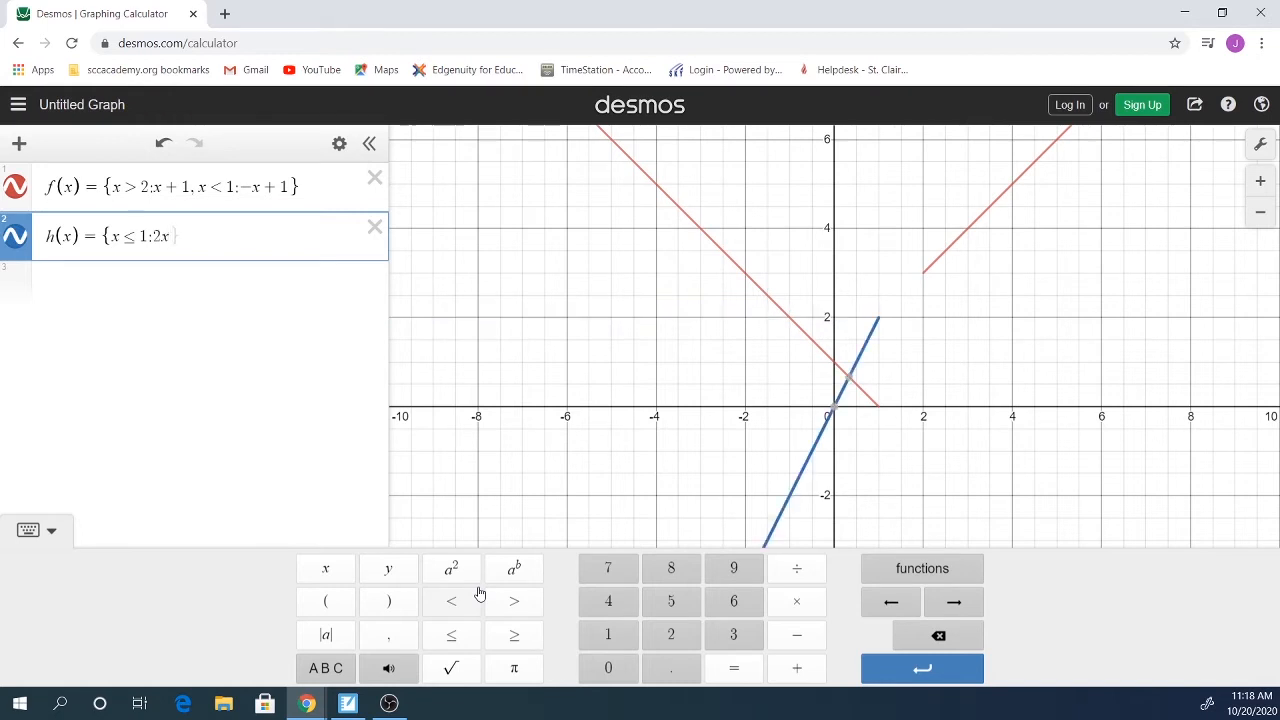
pyautogui.write('-')
pyautogui.write('2')
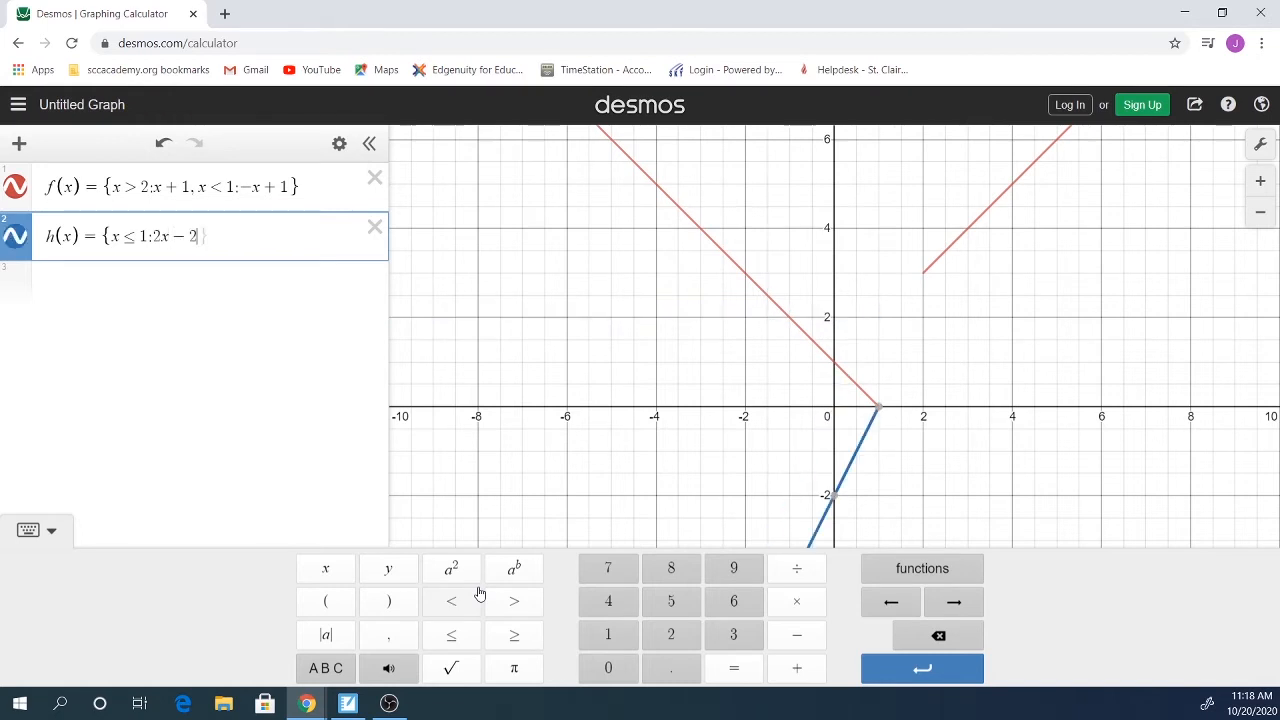
pyautogui.click(23, 190)
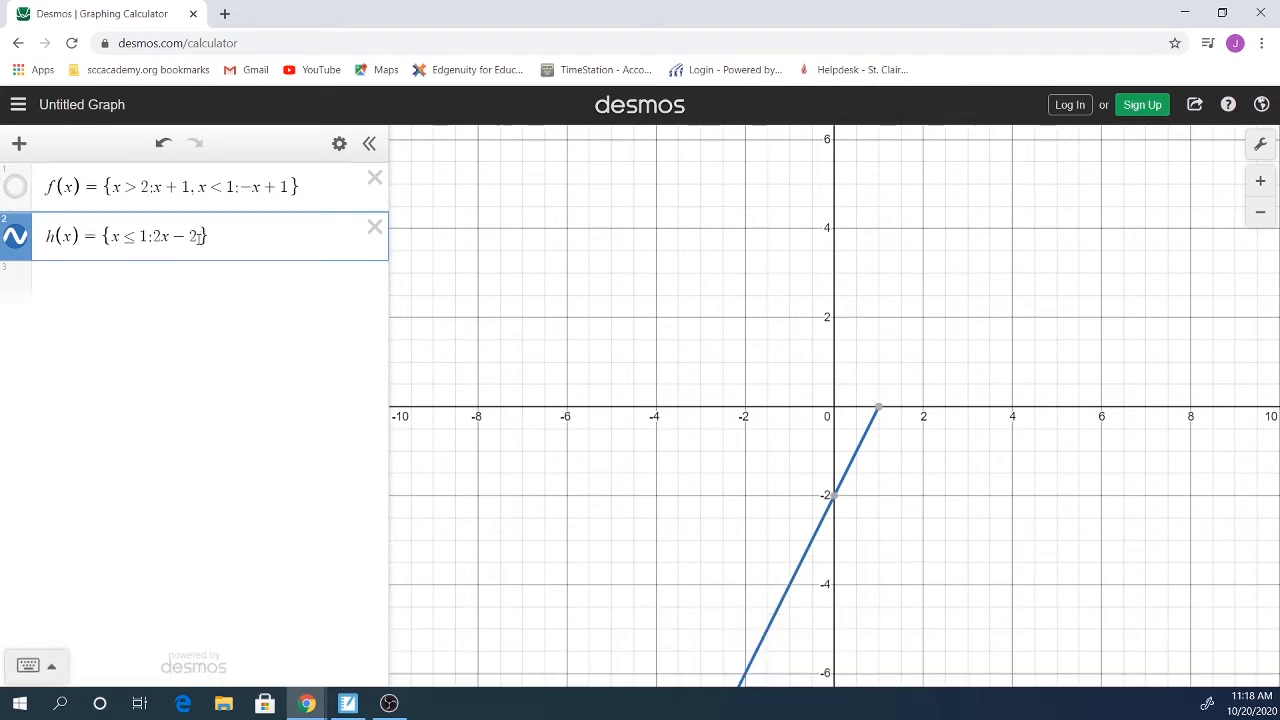
# Step: Append the second piece x > 2: −x + 1 to the h(x) definition
pyautogui.click(203, 236)
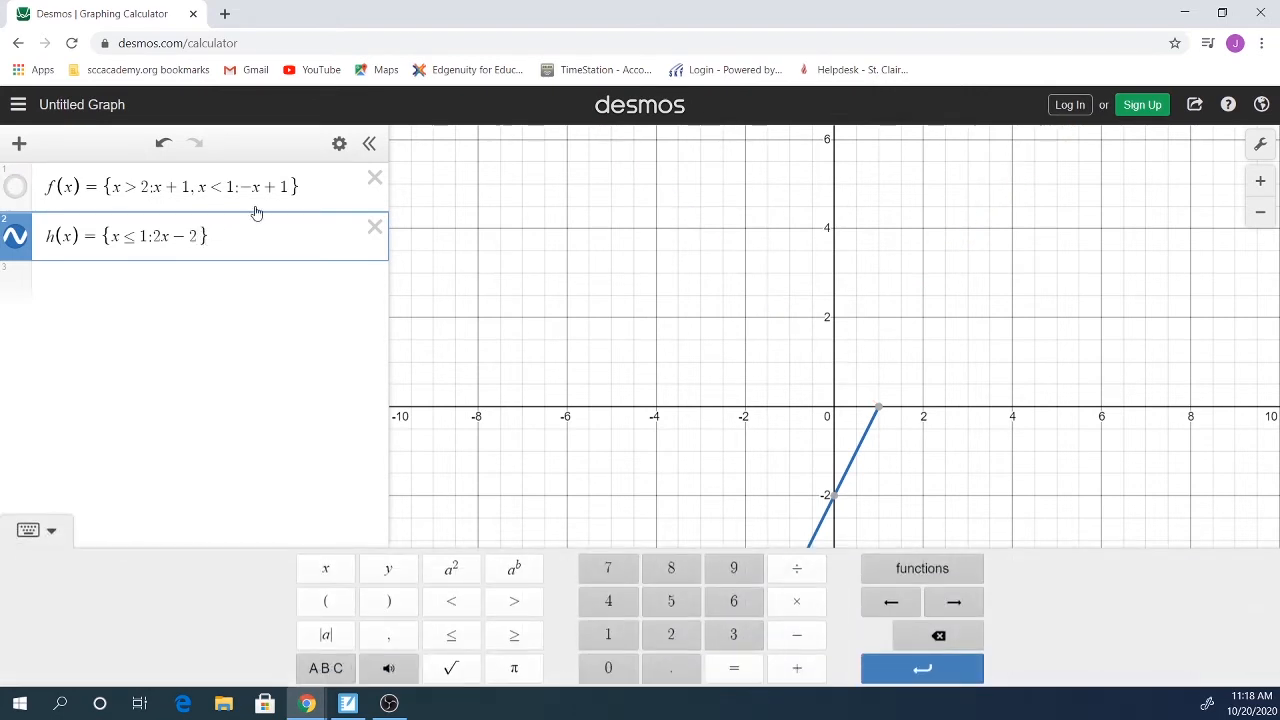
pyautogui.write(',')
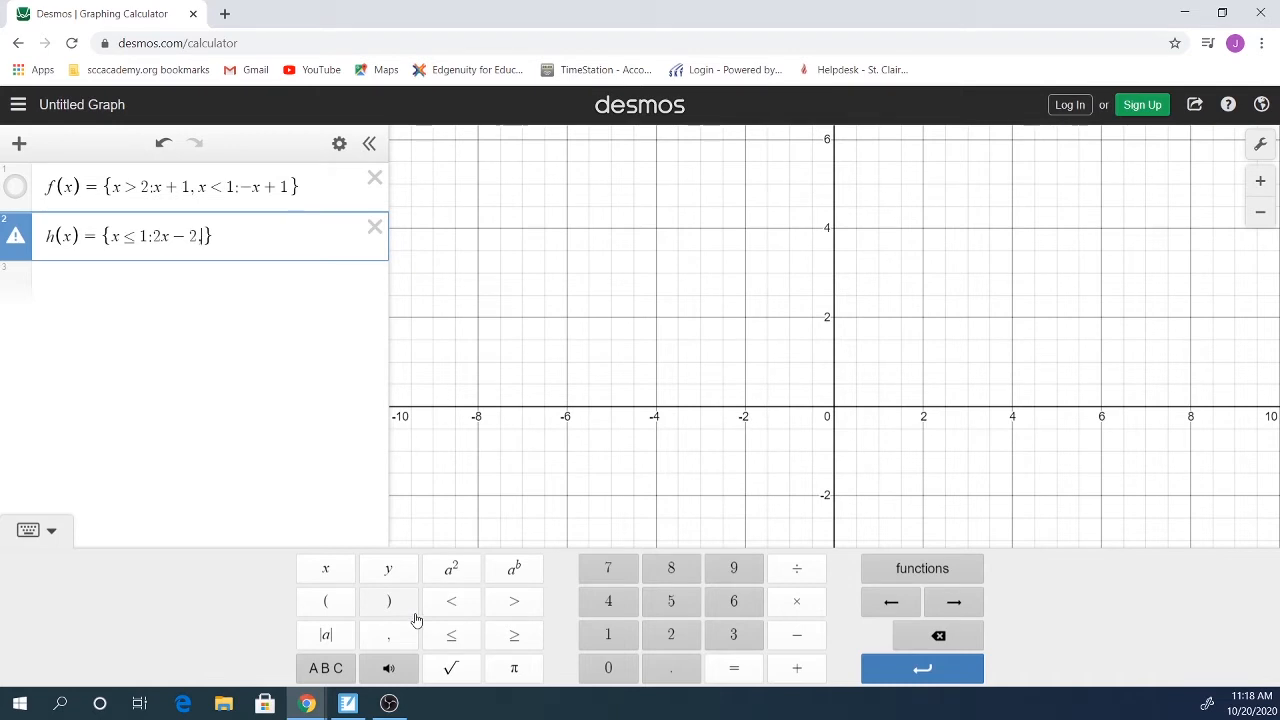
pyautogui.write('x')
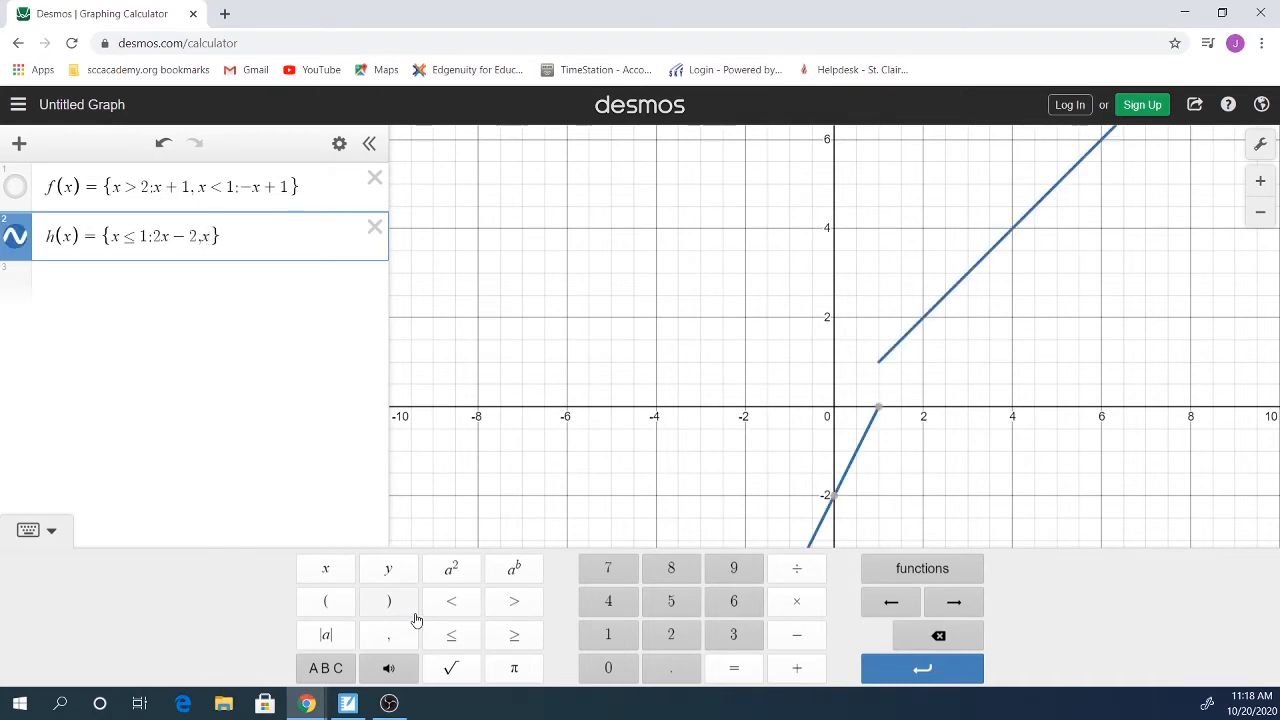
pyautogui.click(514, 603)
pyautogui.write('2')
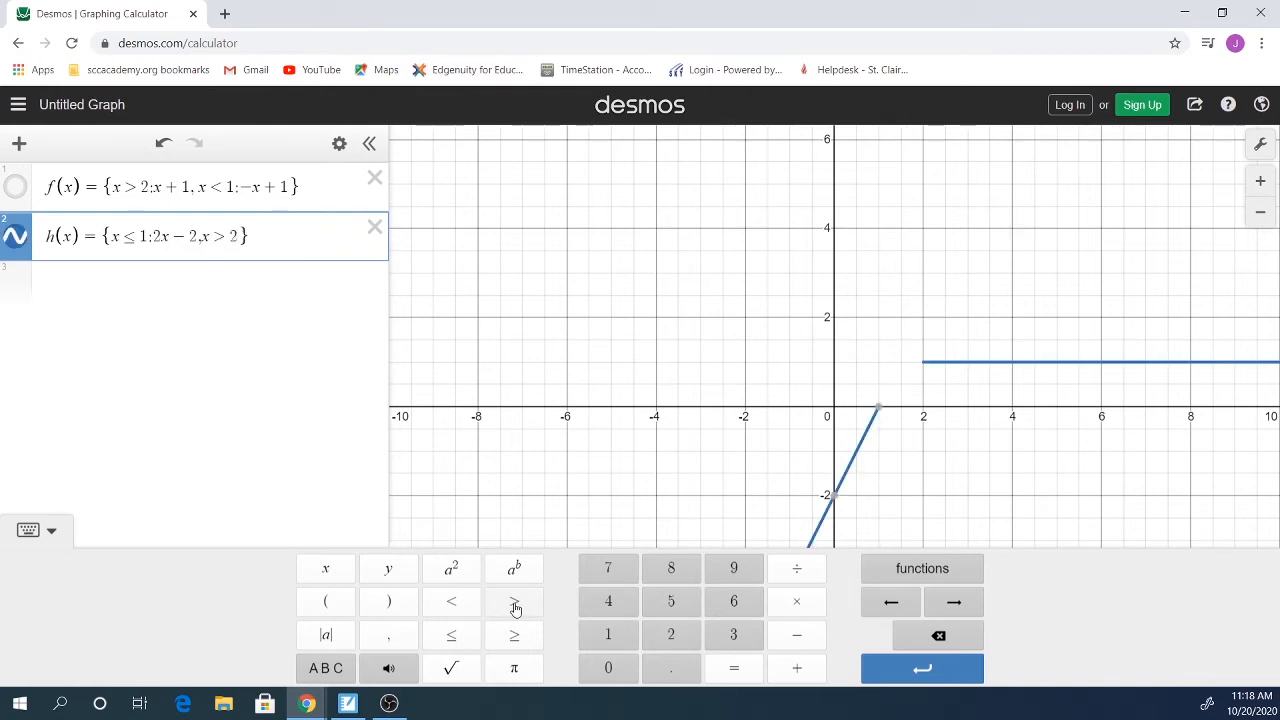
pyautogui.write(':')
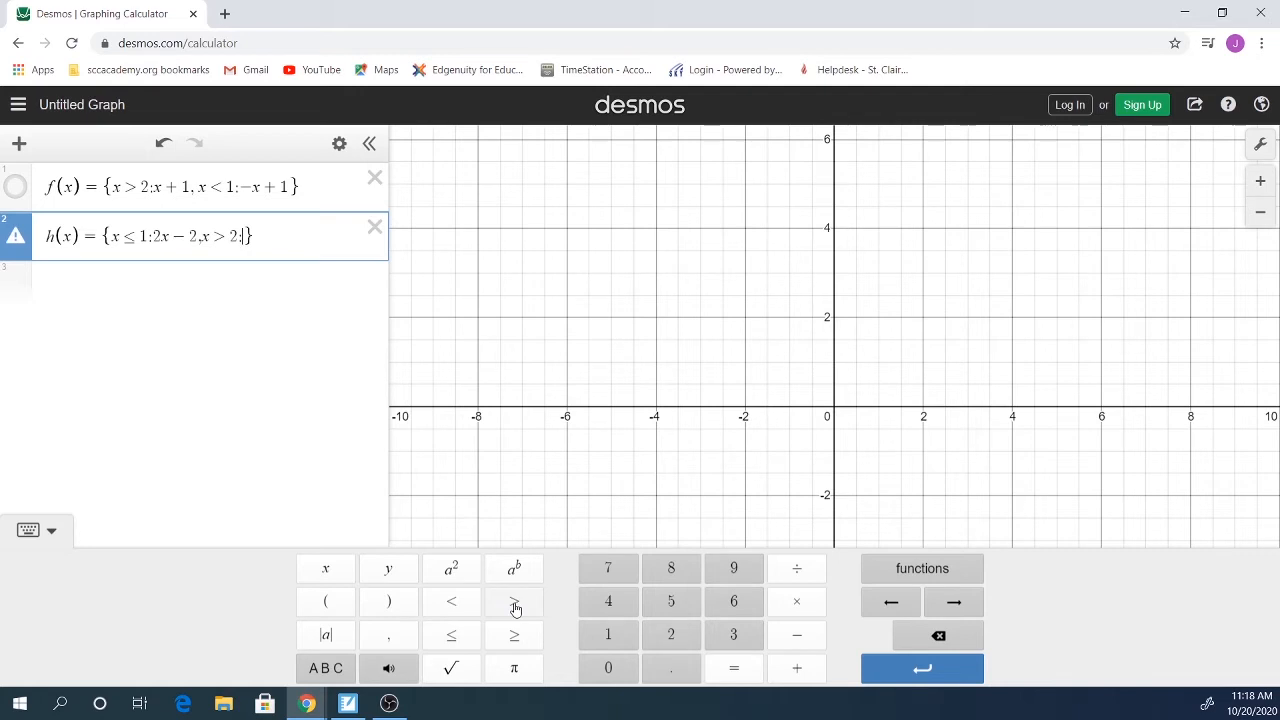
pyautogui.write('-')
pyautogui.write('x')
pyautogui.write('+1')
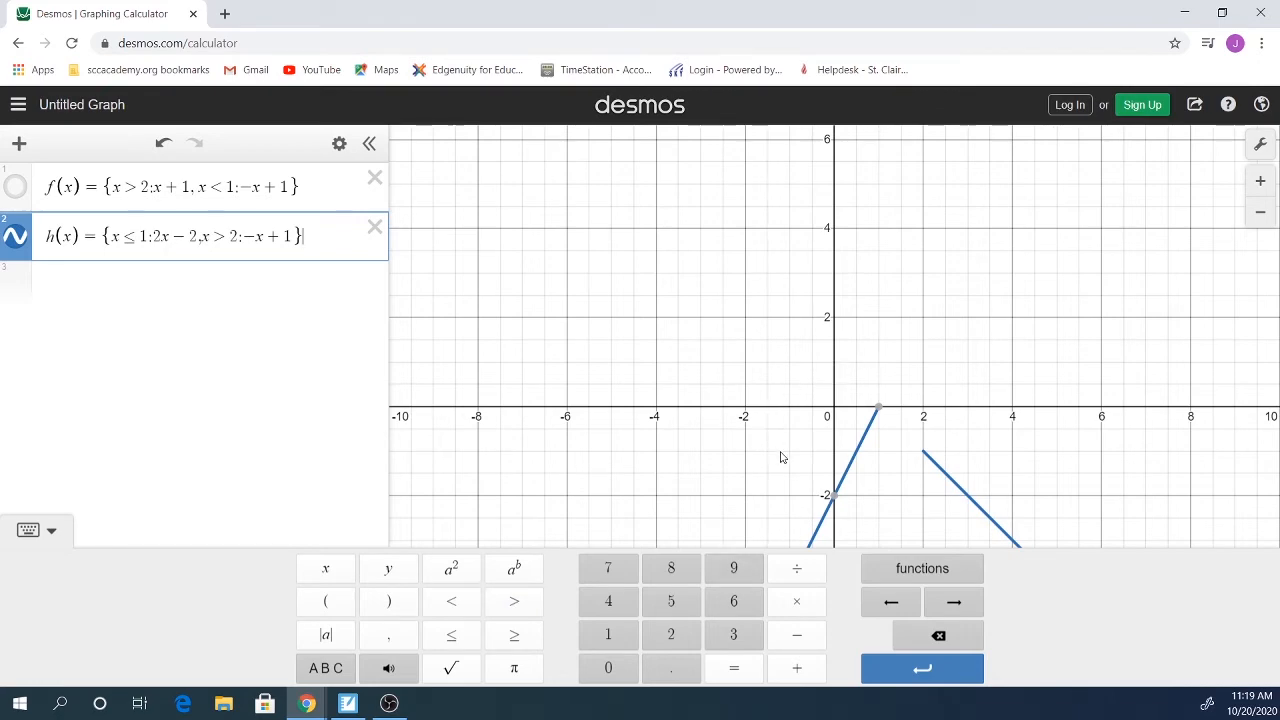
# Step: Pan the graph to show more below the x-axis and rename h(x) to d
pyautogui.moveTo(760, 449); pyautogui.dragTo(702, 285)
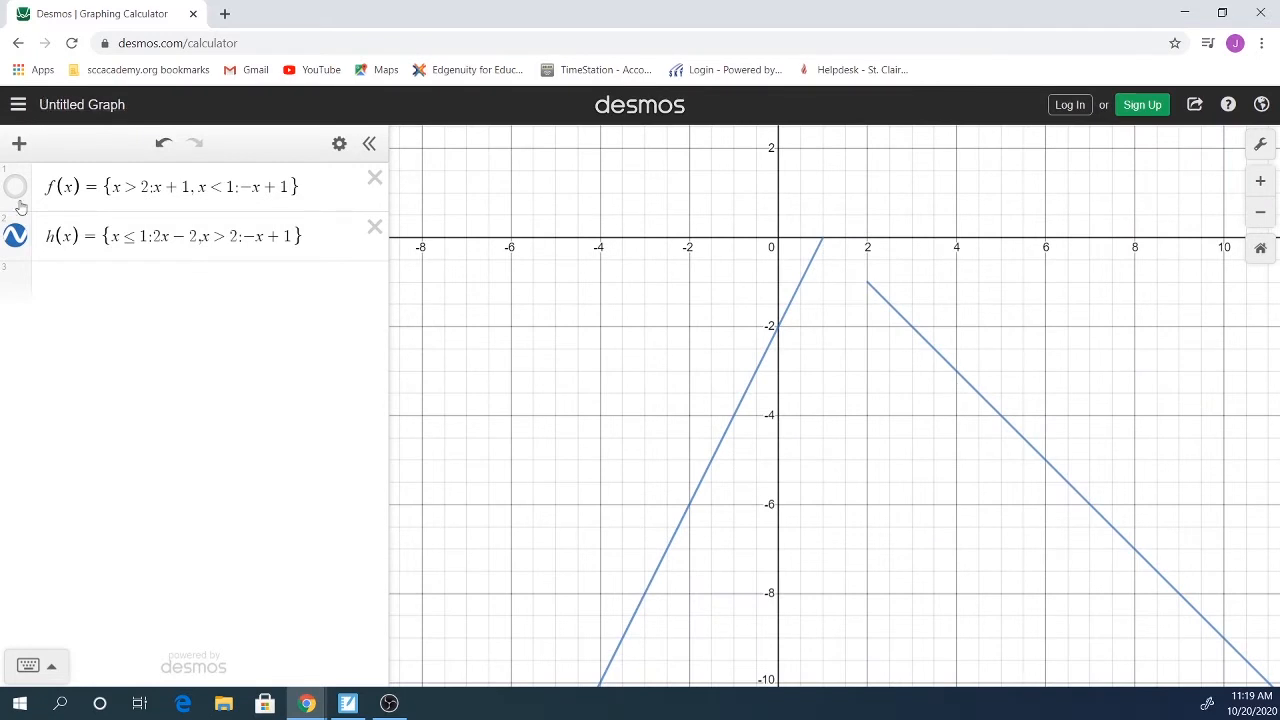
pyautogui.click(75, 236)
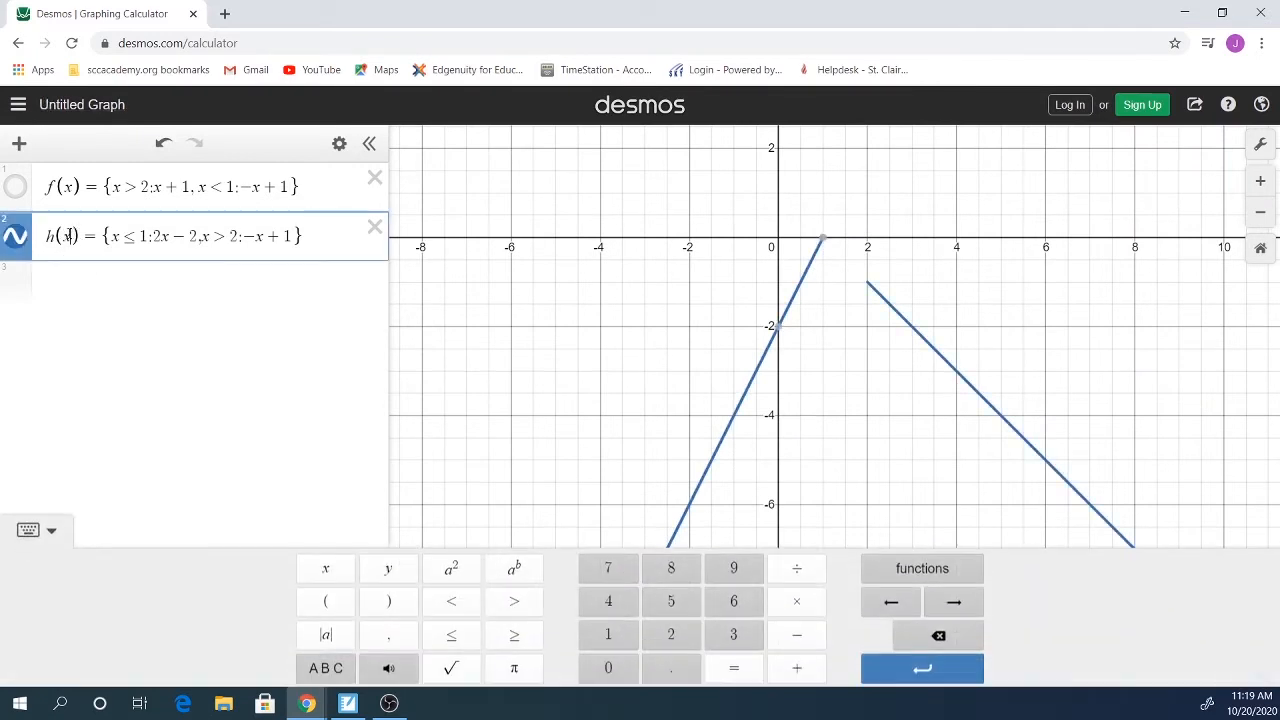
pyautogui.moveTo(80, 236); pyautogui.dragTo(38, 240)
pyautogui.write('d')
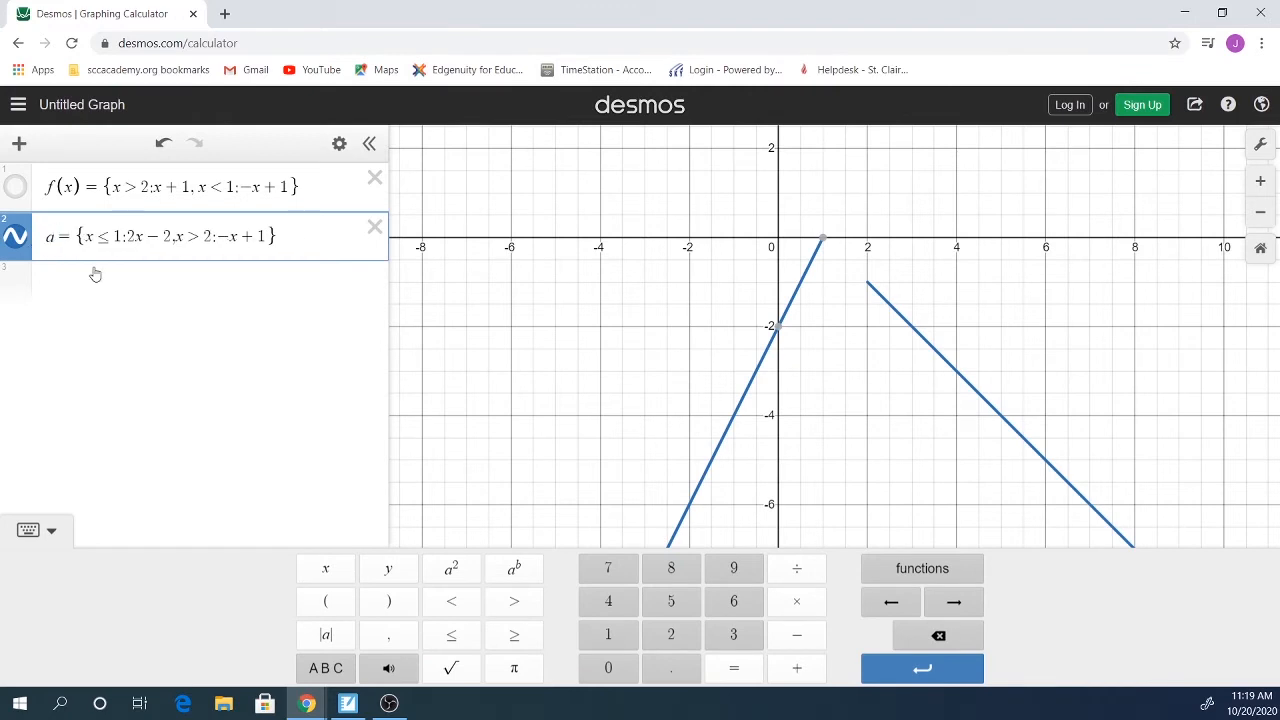
pyautogui.click(121, 285)
# Step: Change the function name back to h(x) so the piecewise expression is restored
pyautogui.click(50, 237)
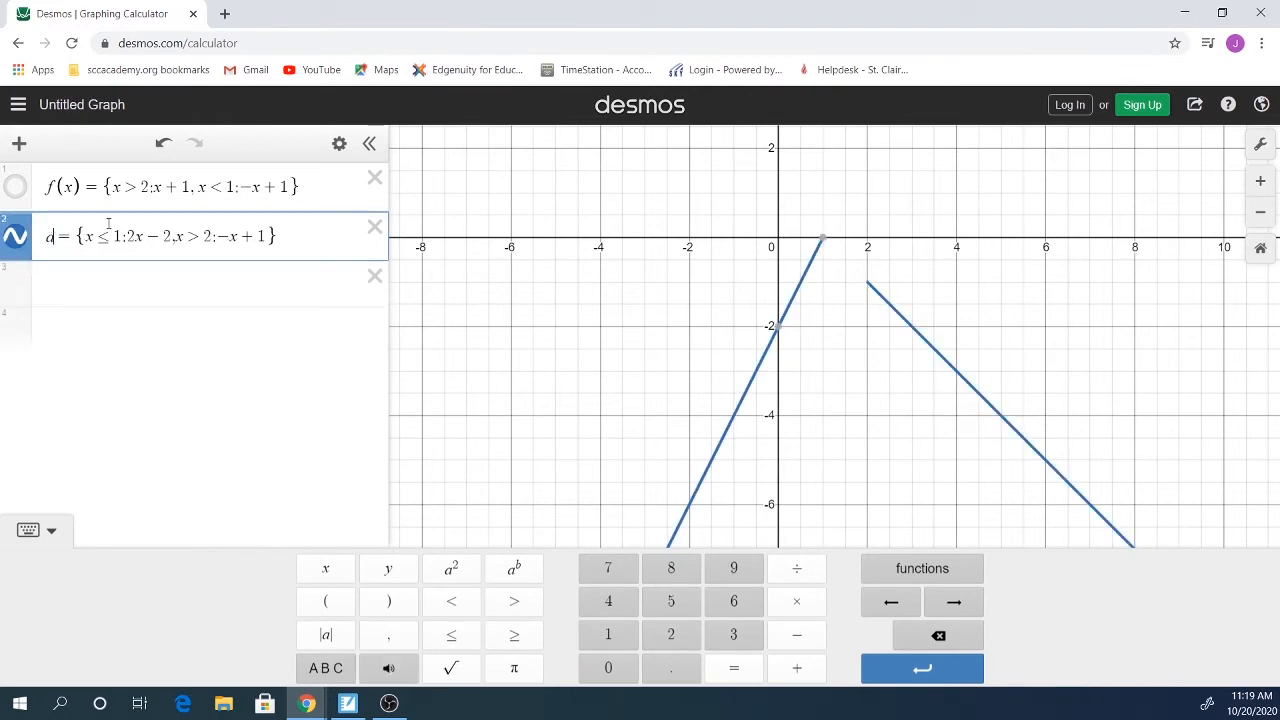
pyautogui.press('BackSpace')
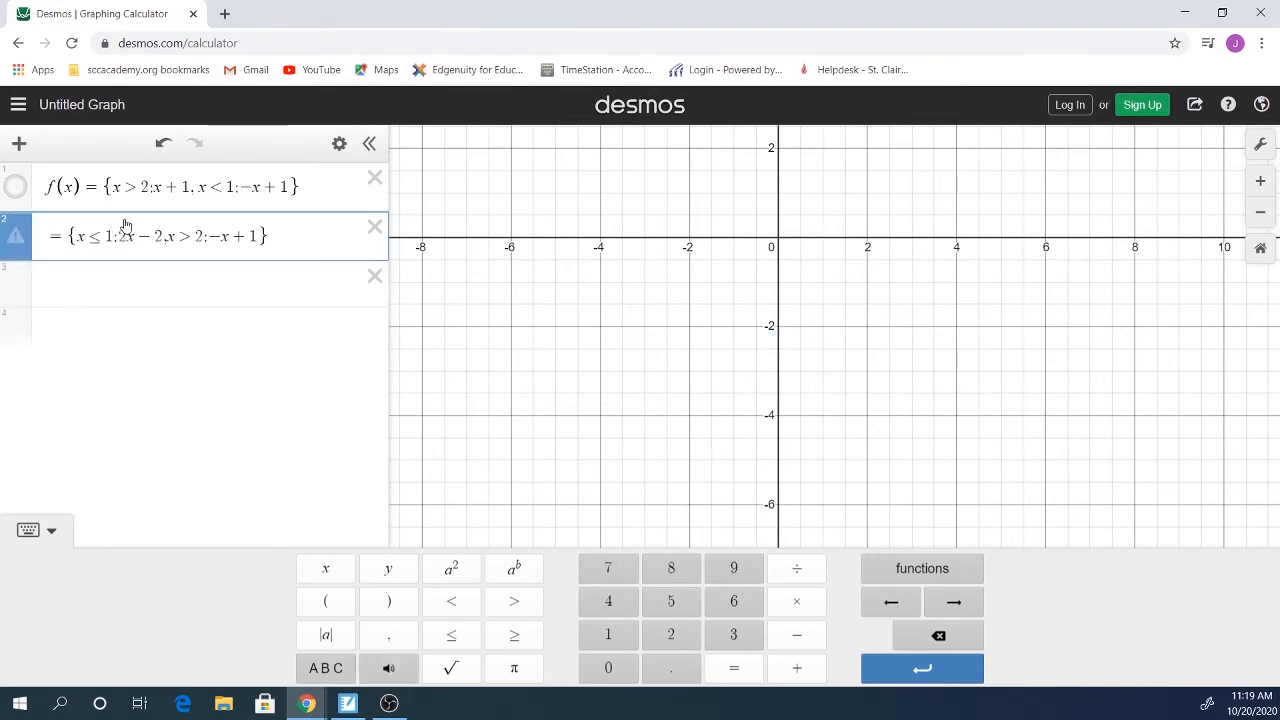
pyautogui.write('h ')
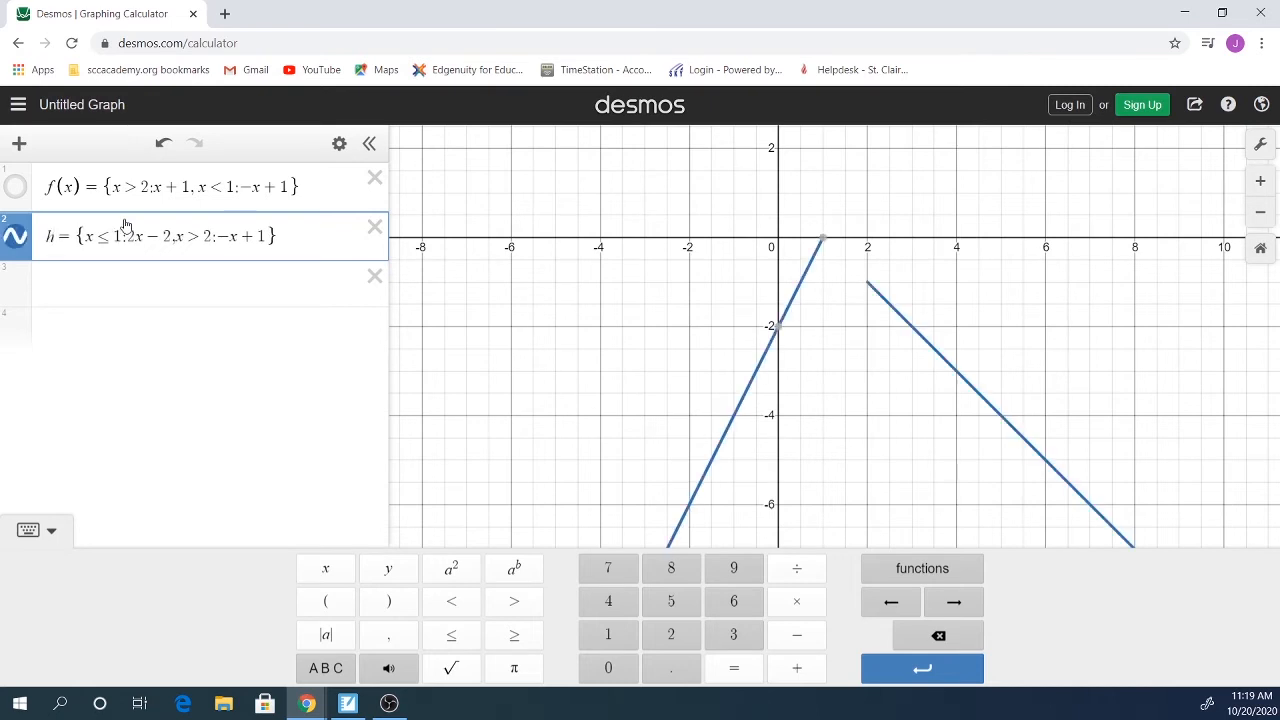
pyautogui.write('(x')
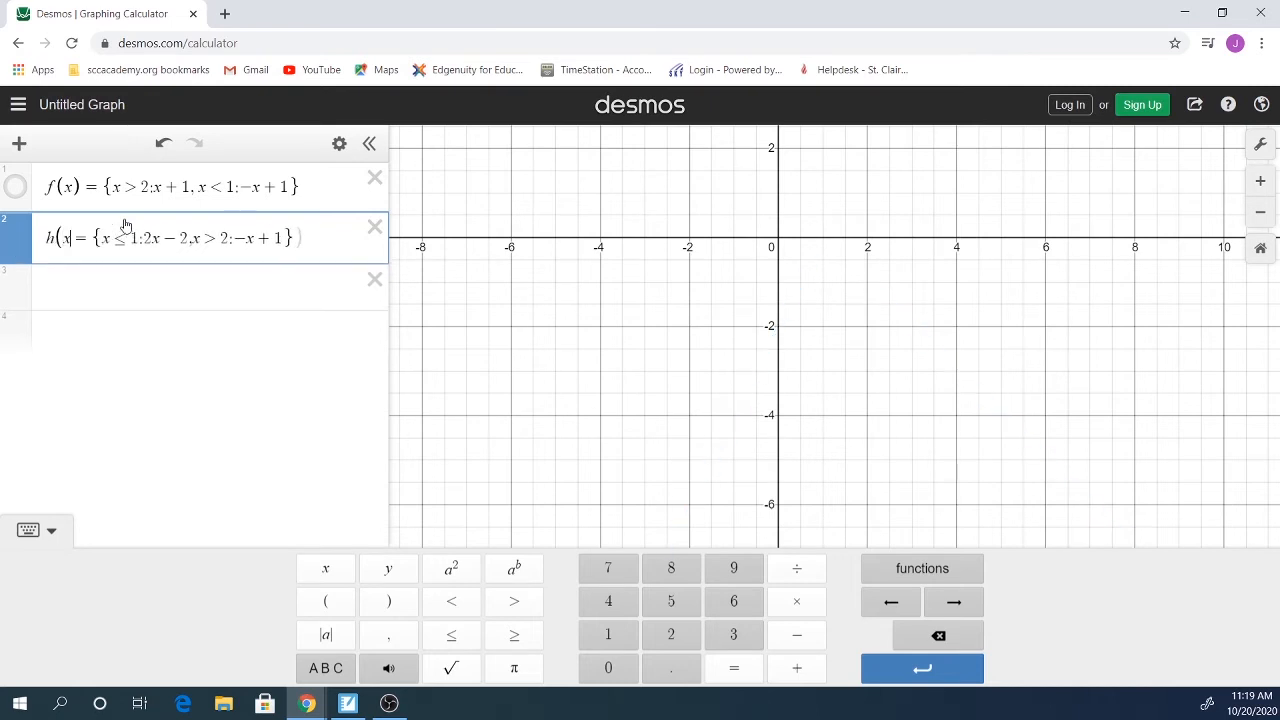
pyautogui.press('BackSpace')
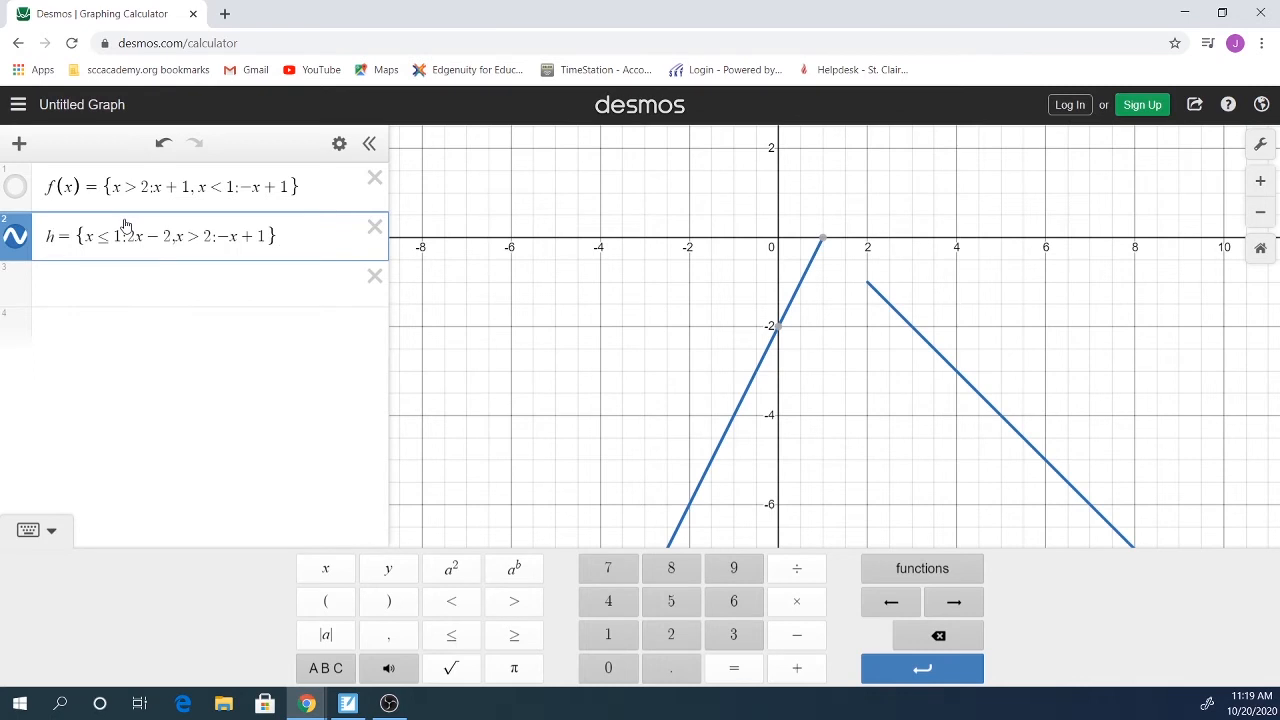
pyautogui.write('(x)')
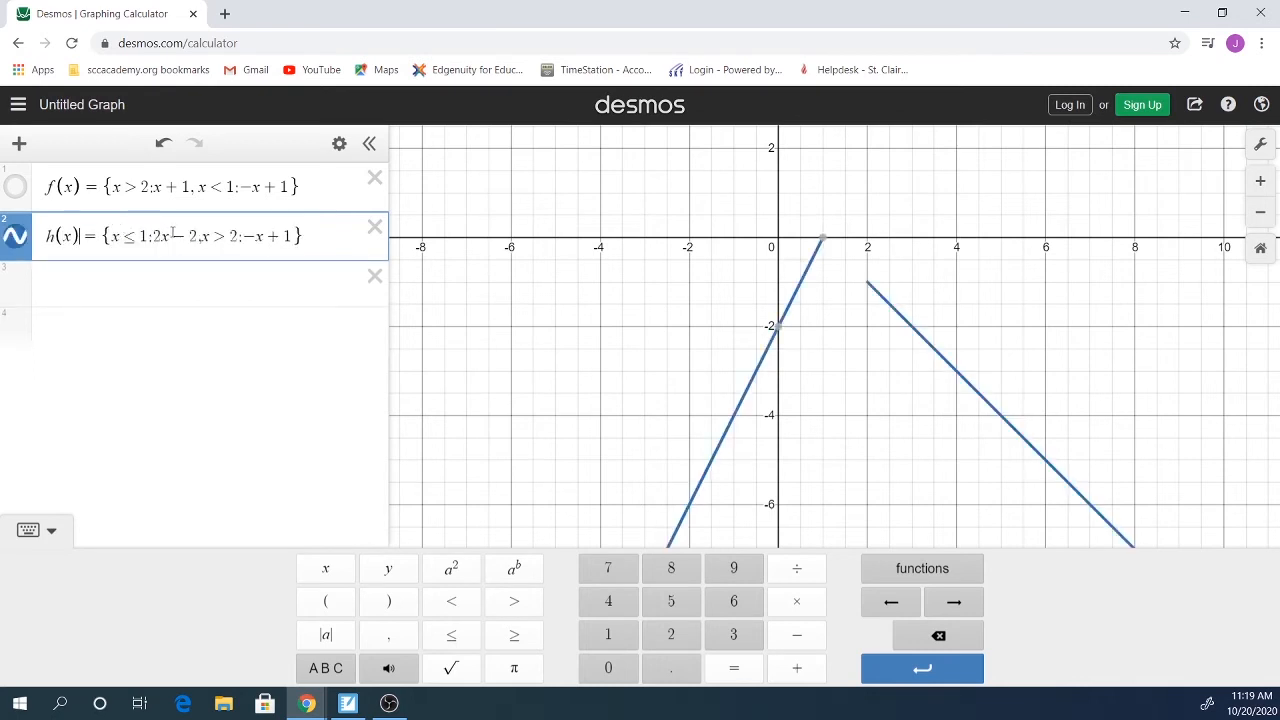
pyautogui.press('Left')
pyautogui.press('Left')
pyautogui.press('Left')
pyautogui.press('Left')
# Step: Move the cursor right through h(x)'s first piece while Notebook sits beside Desmos
pyautogui.press('Right')
pyautogui.press('Right')
pyautogui.press('Right')
pyautogui.press('Right')
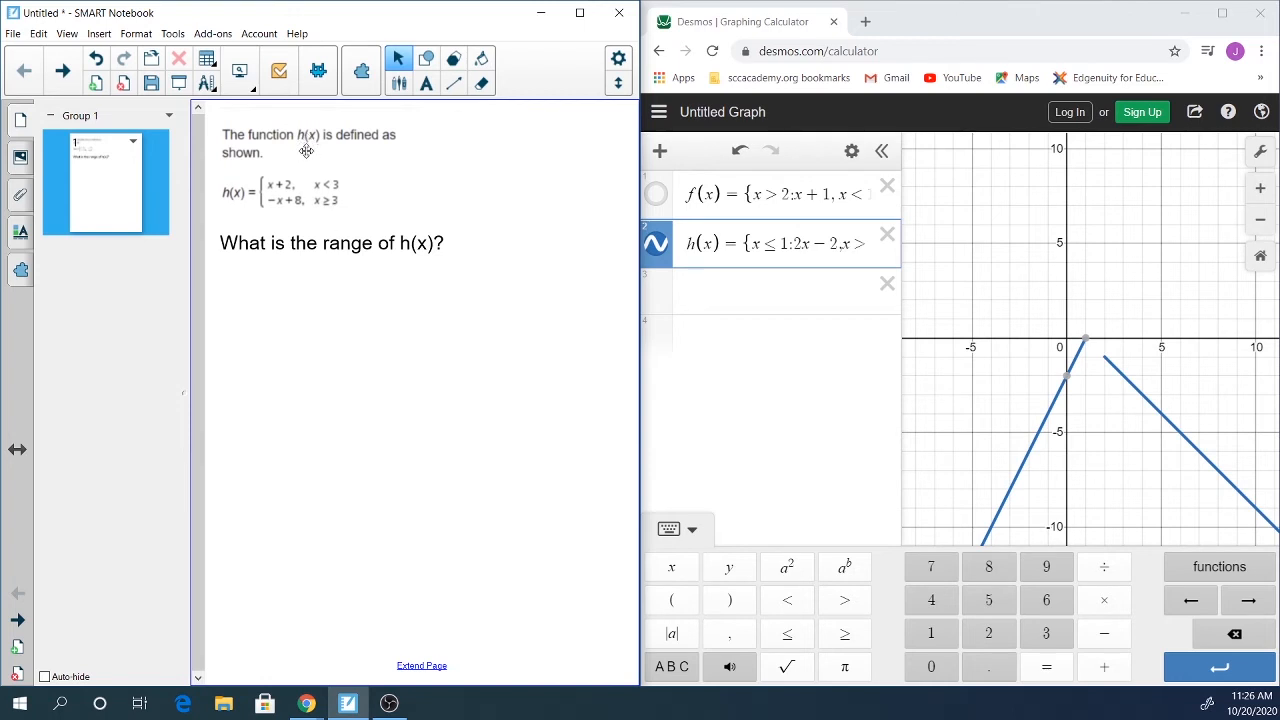
# Step: Delete the old f(x) and h(x) rows and enter h(x) = {x<3: x+2, x≥3: −x+8}
pyautogui.click(889, 188)
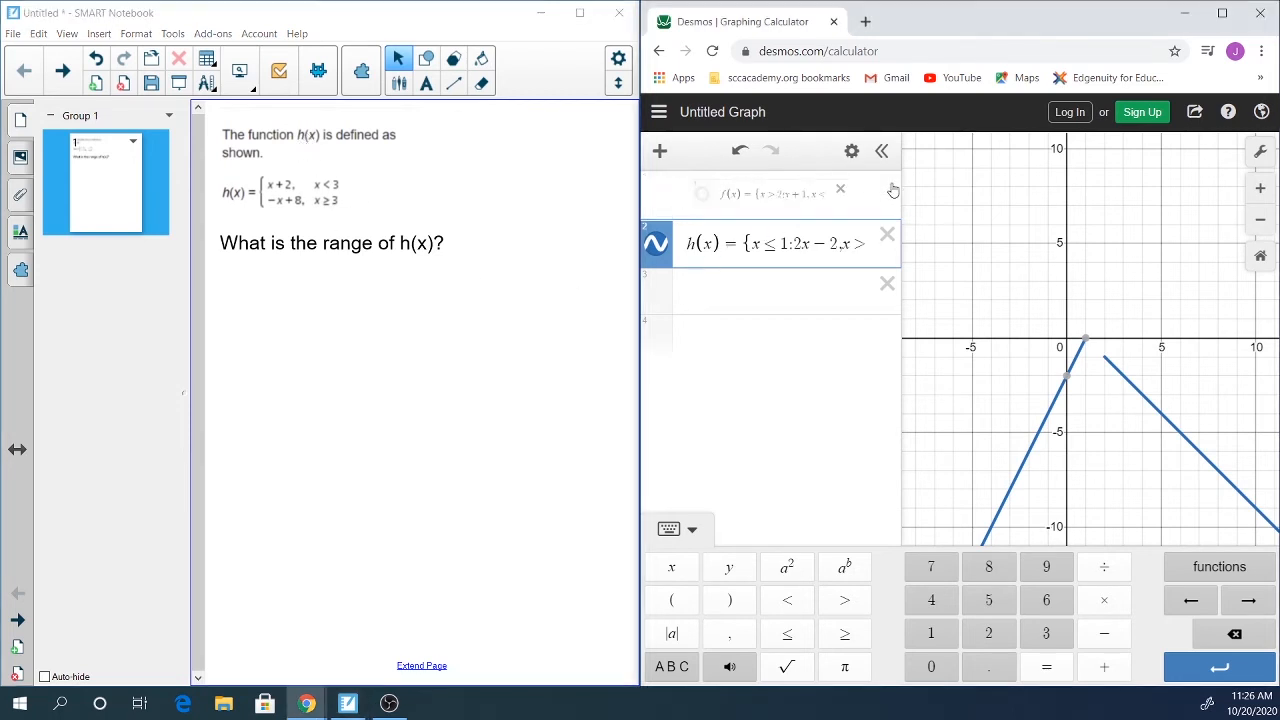
pyautogui.click(887, 192)
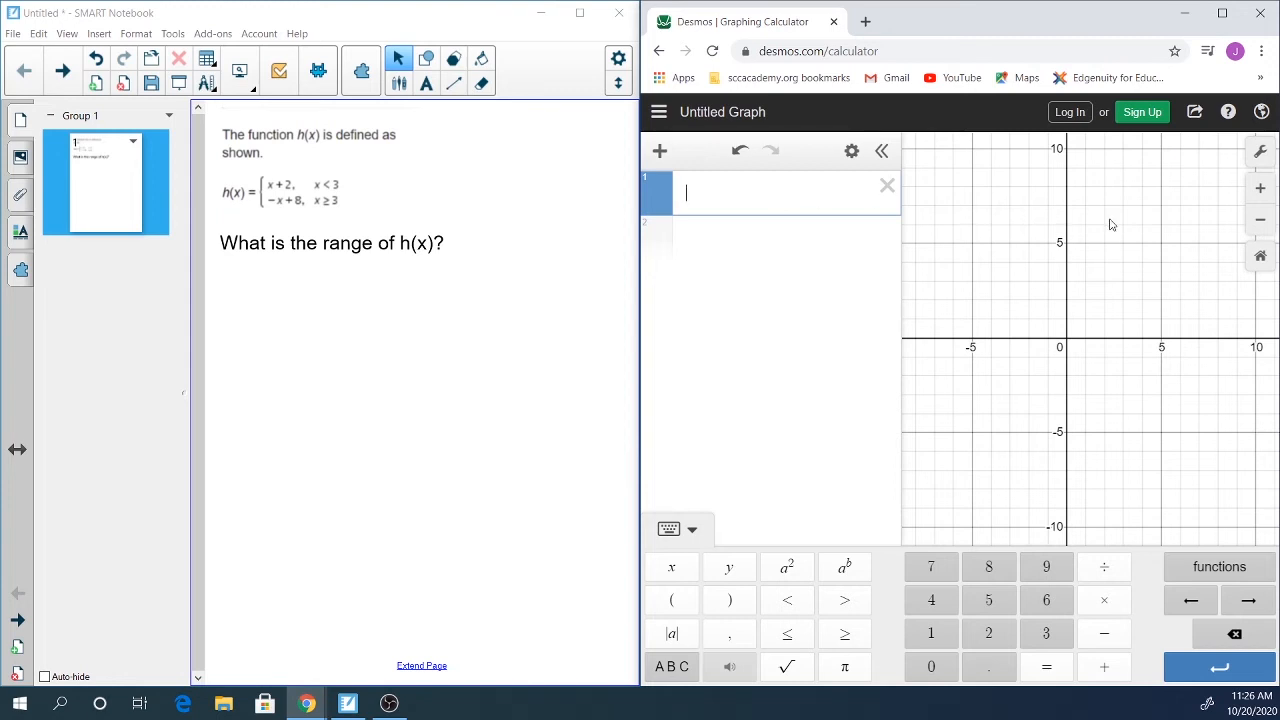
pyautogui.write('h(x')
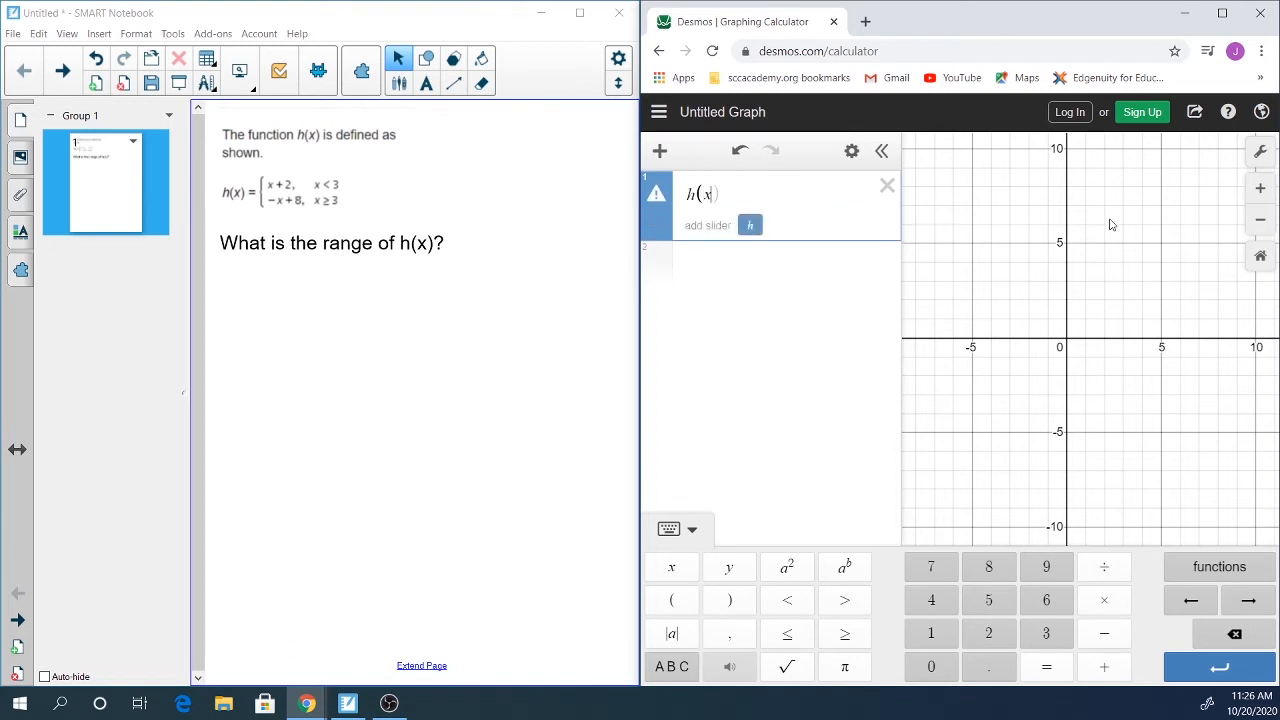
pyautogui.write(') = ')
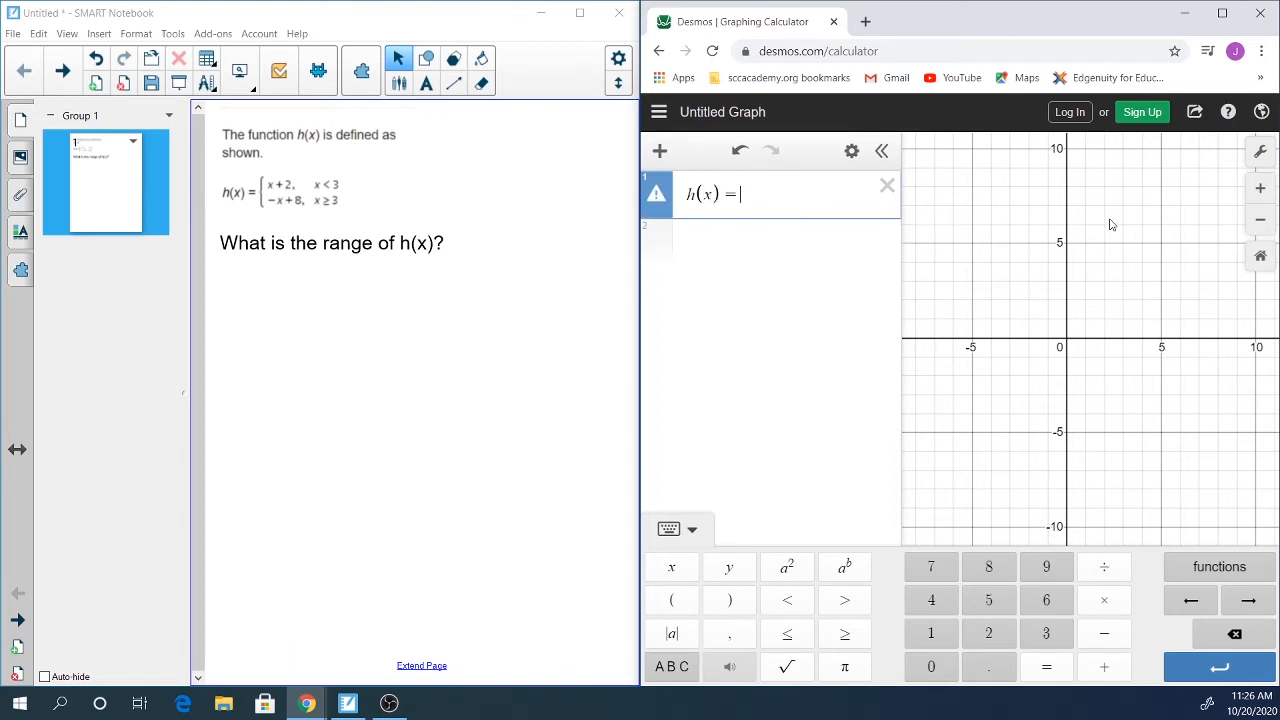
pyautogui.write('{')
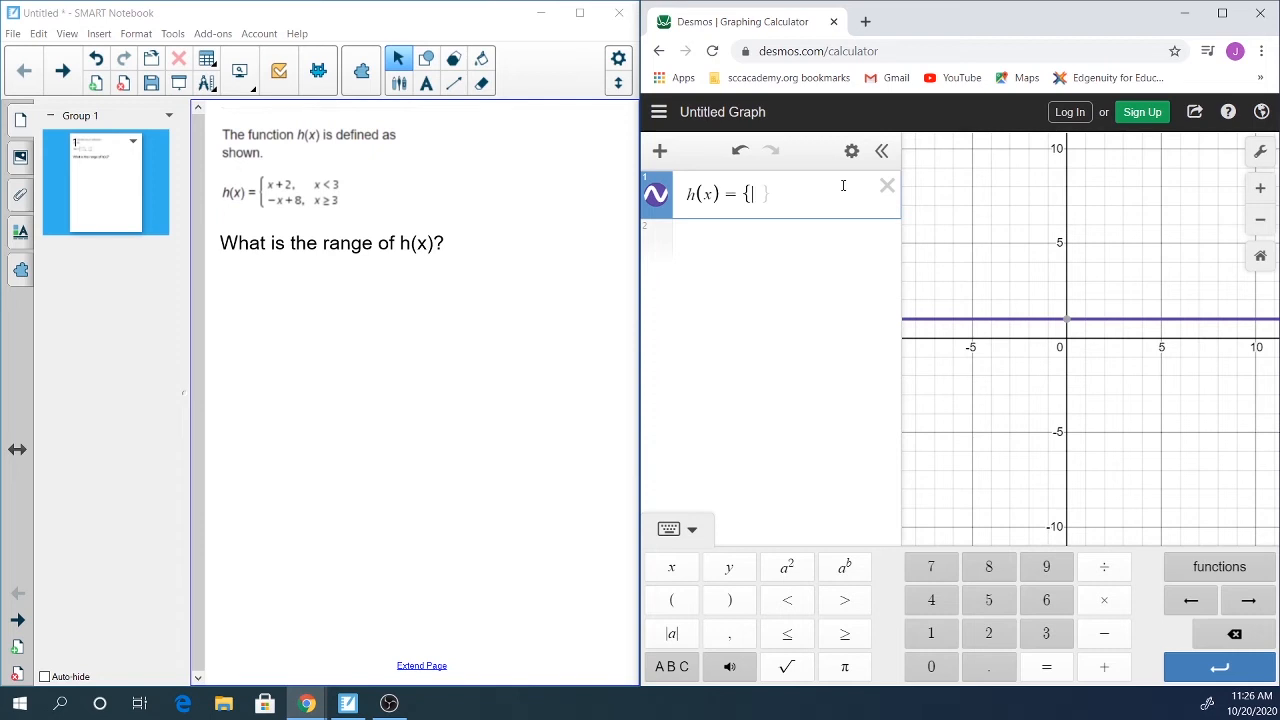
pyautogui.write('x')
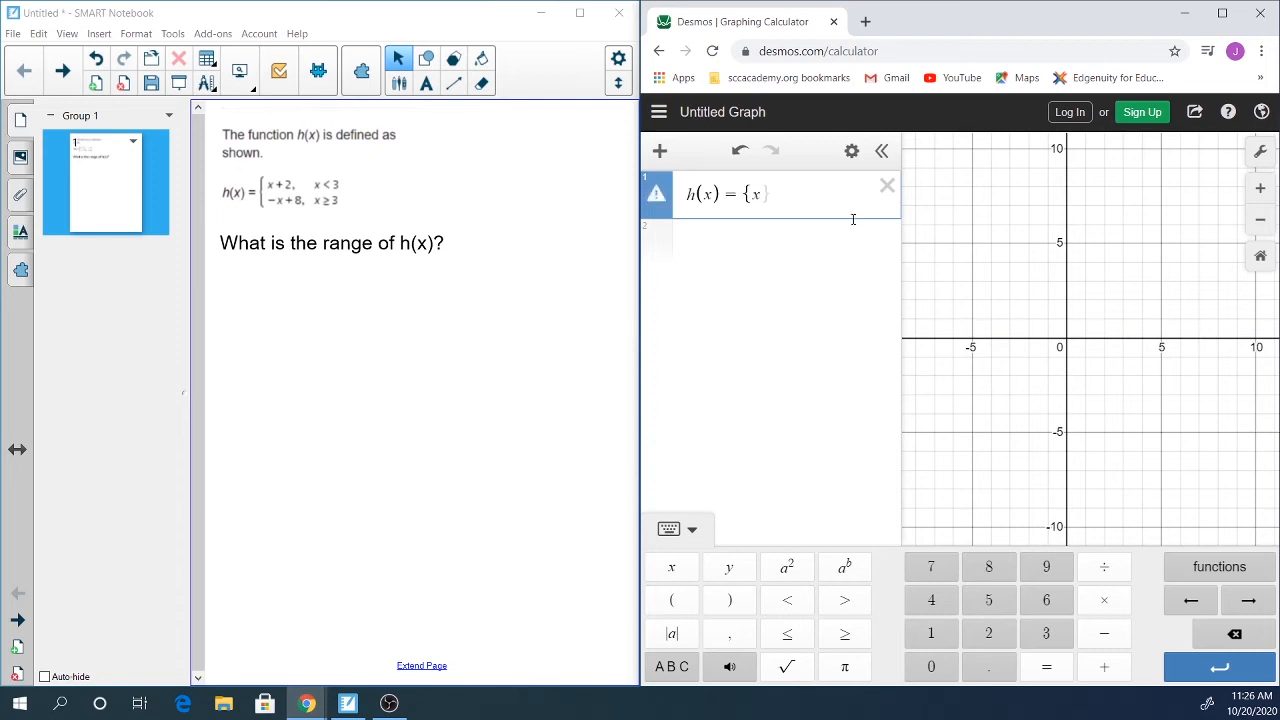
pyautogui.click(792, 601)
pyautogui.write('3')
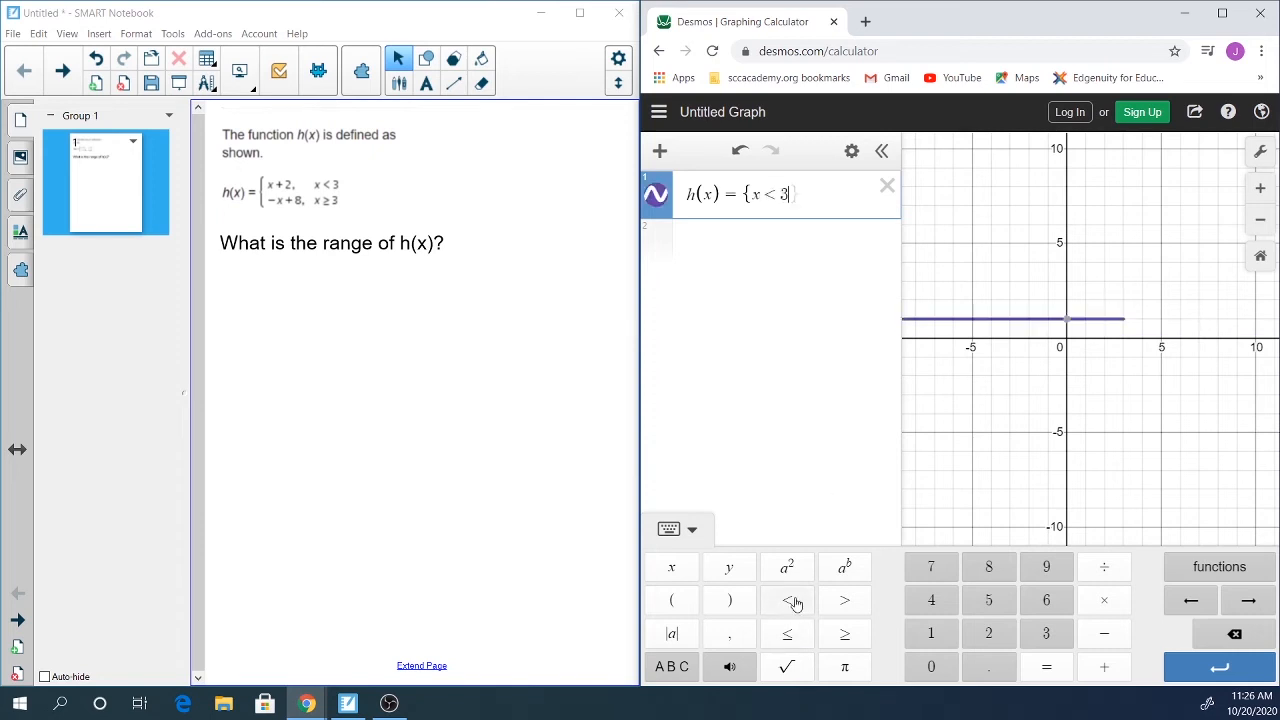
pyautogui.write(':')
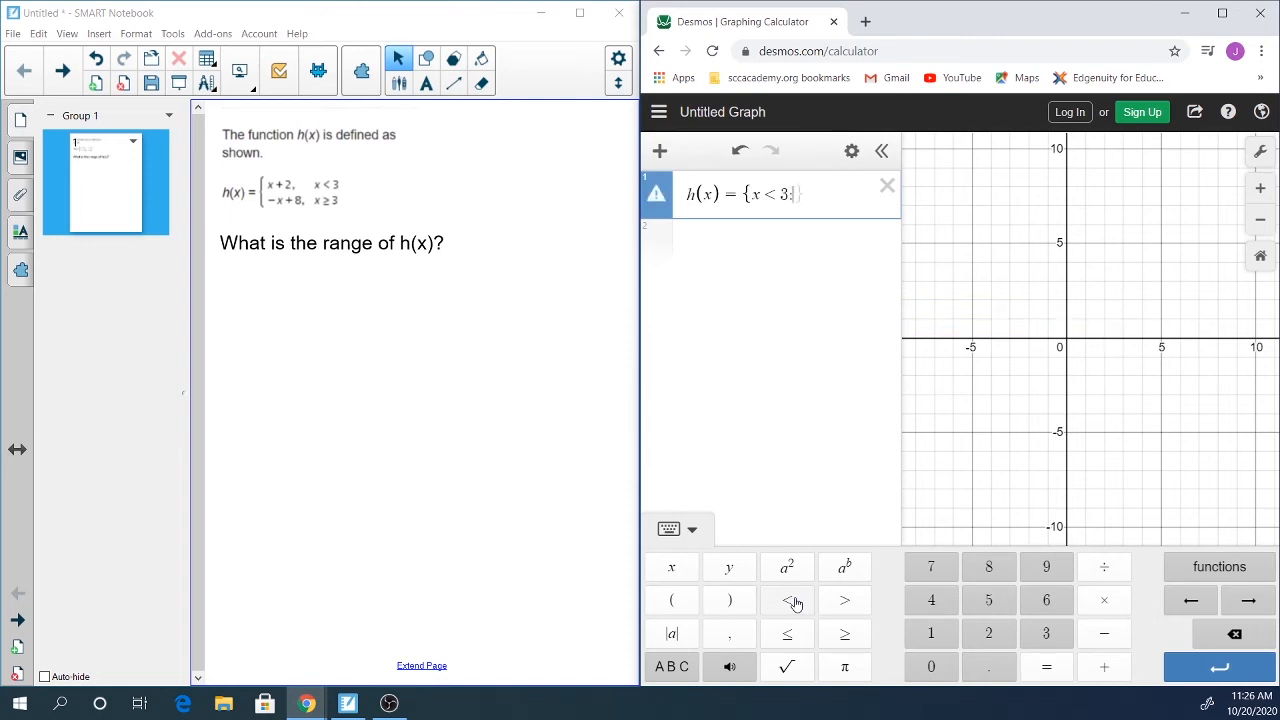
pyautogui.write('x ')
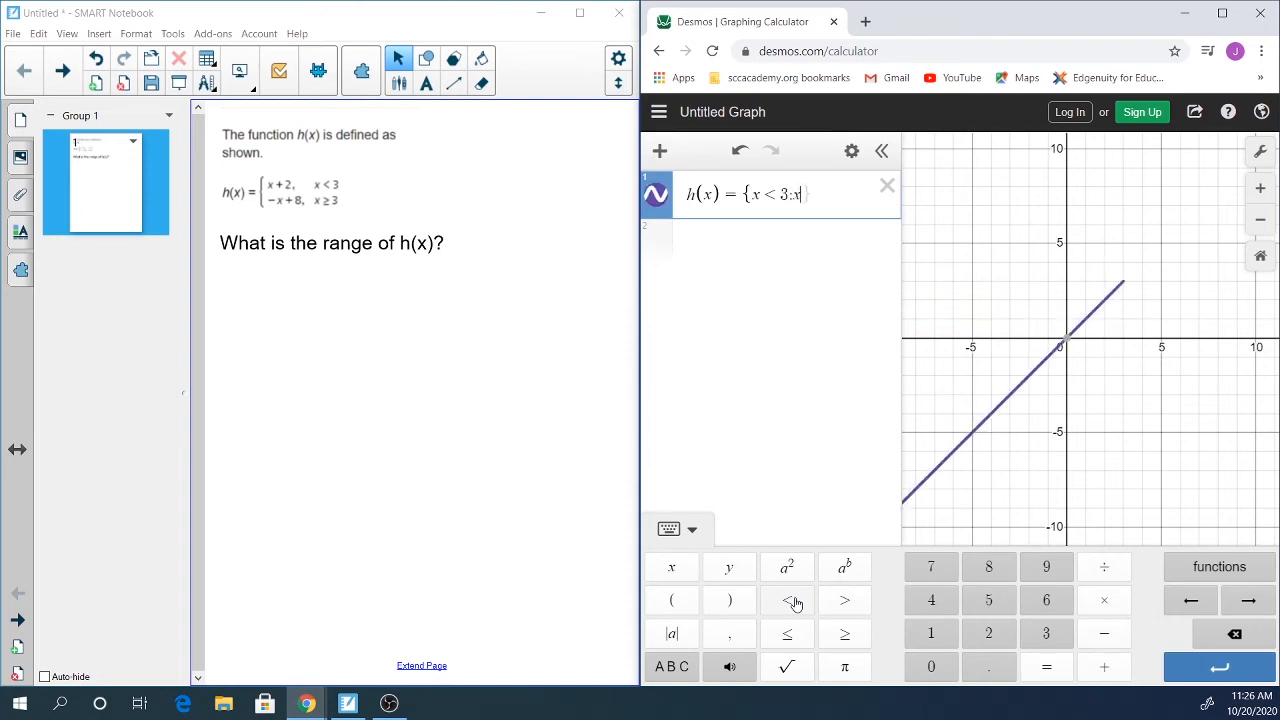
pyautogui.write('+ 2')
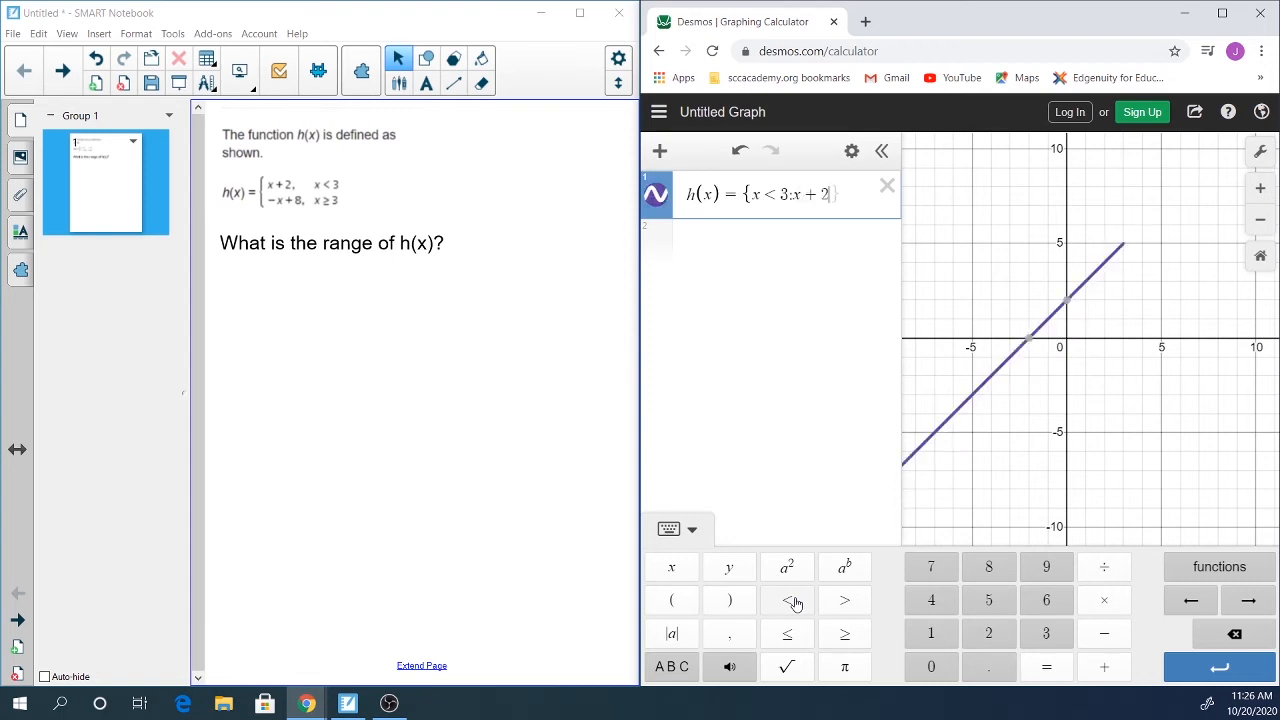
pyautogui.write(',')
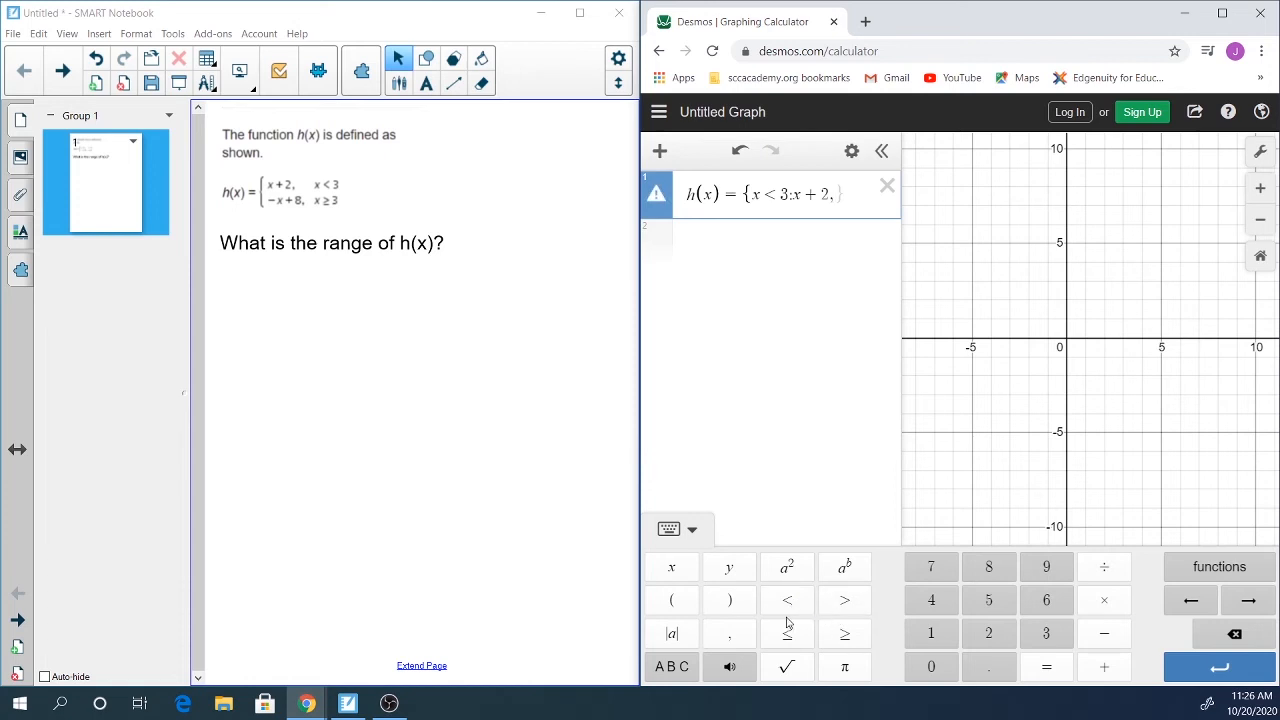
pyautogui.write('x')
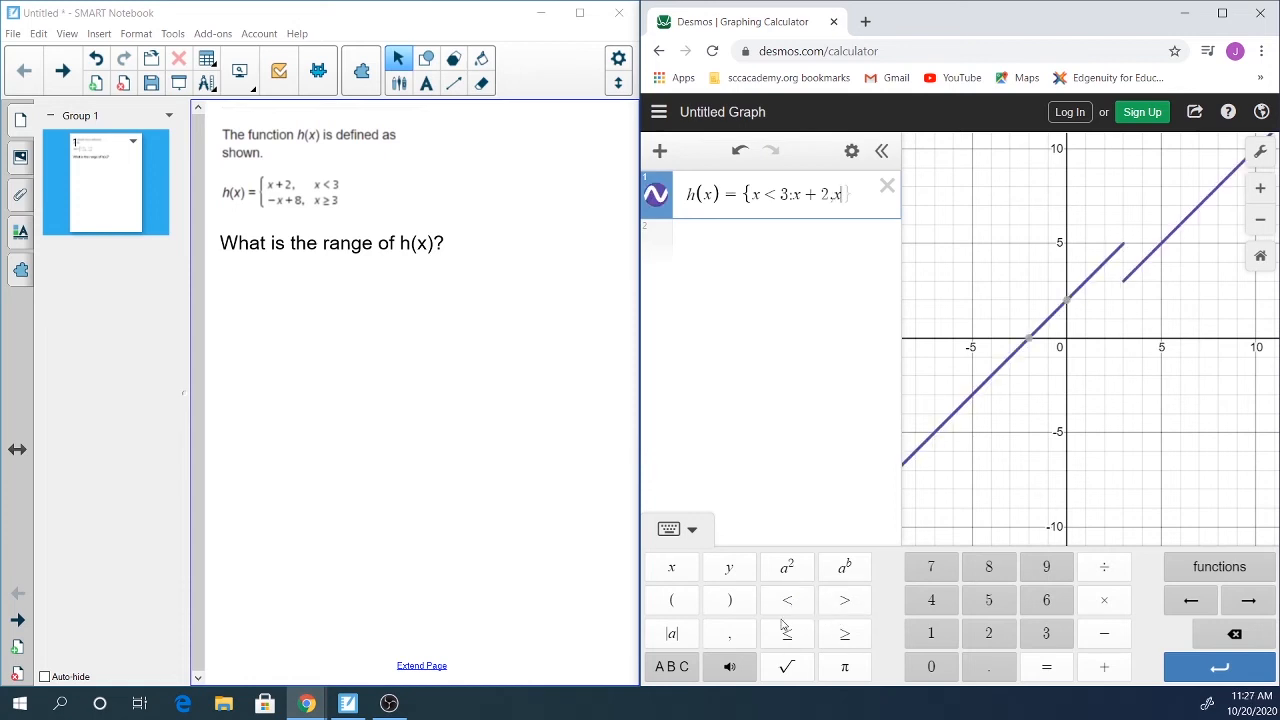
pyautogui.click(847, 634)
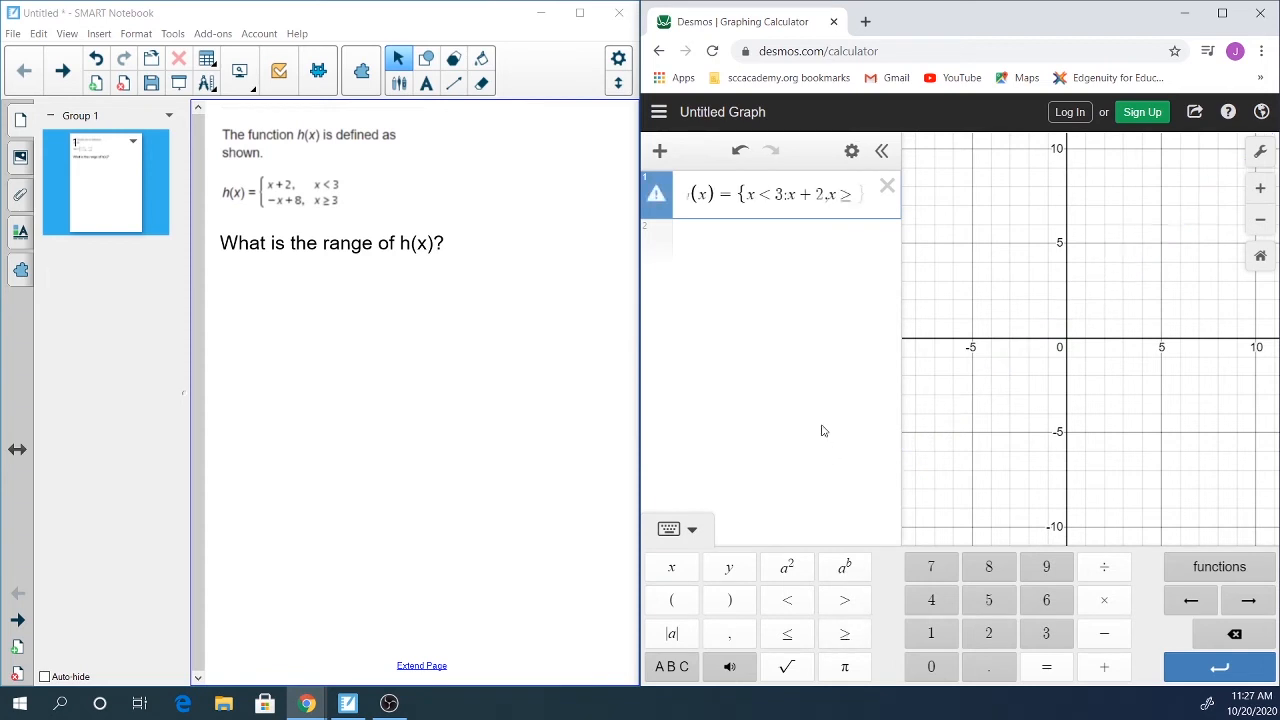
pyautogui.write('3')
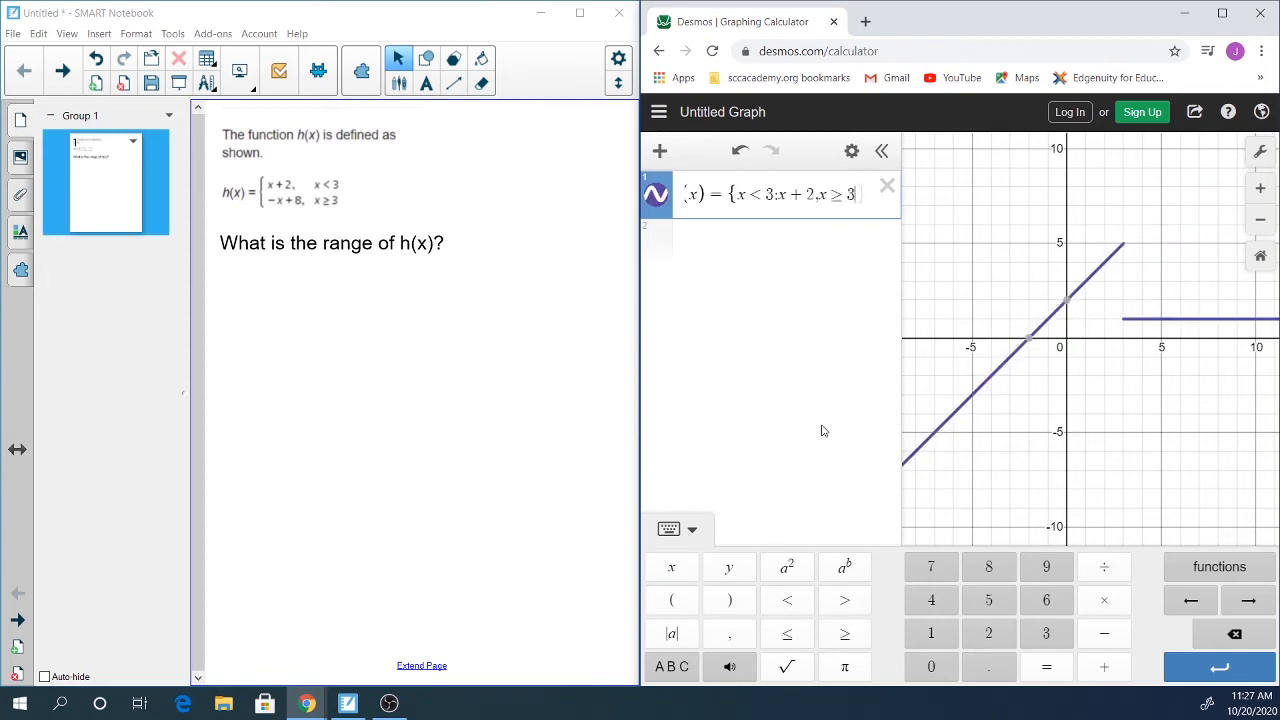
pyautogui.write(':')
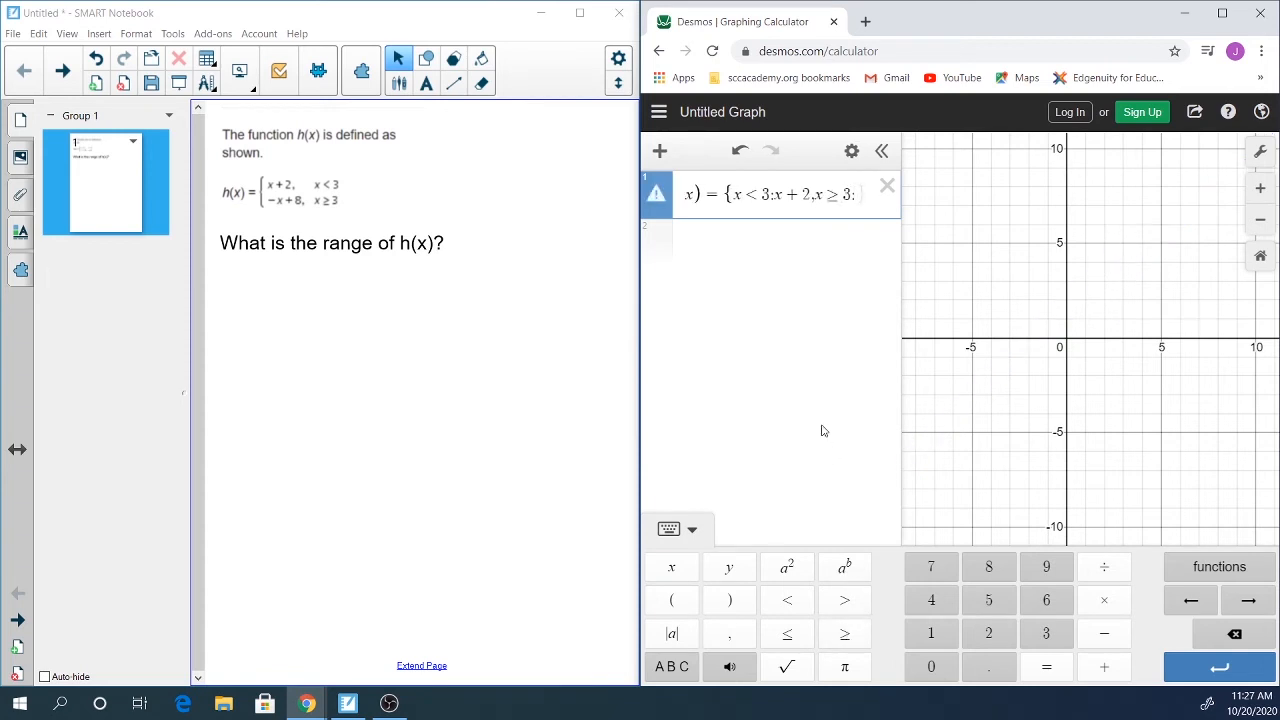
pyautogui.write('-')
pyautogui.write('x')
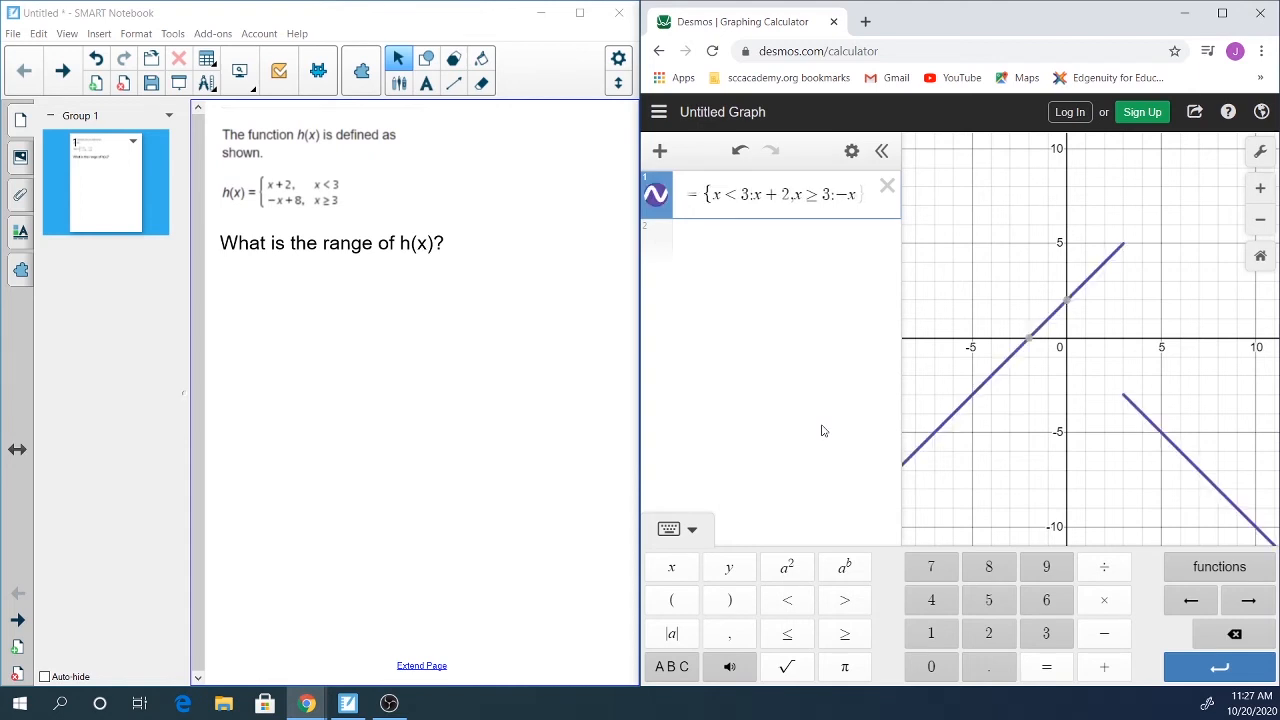
pyautogui.write('+8')
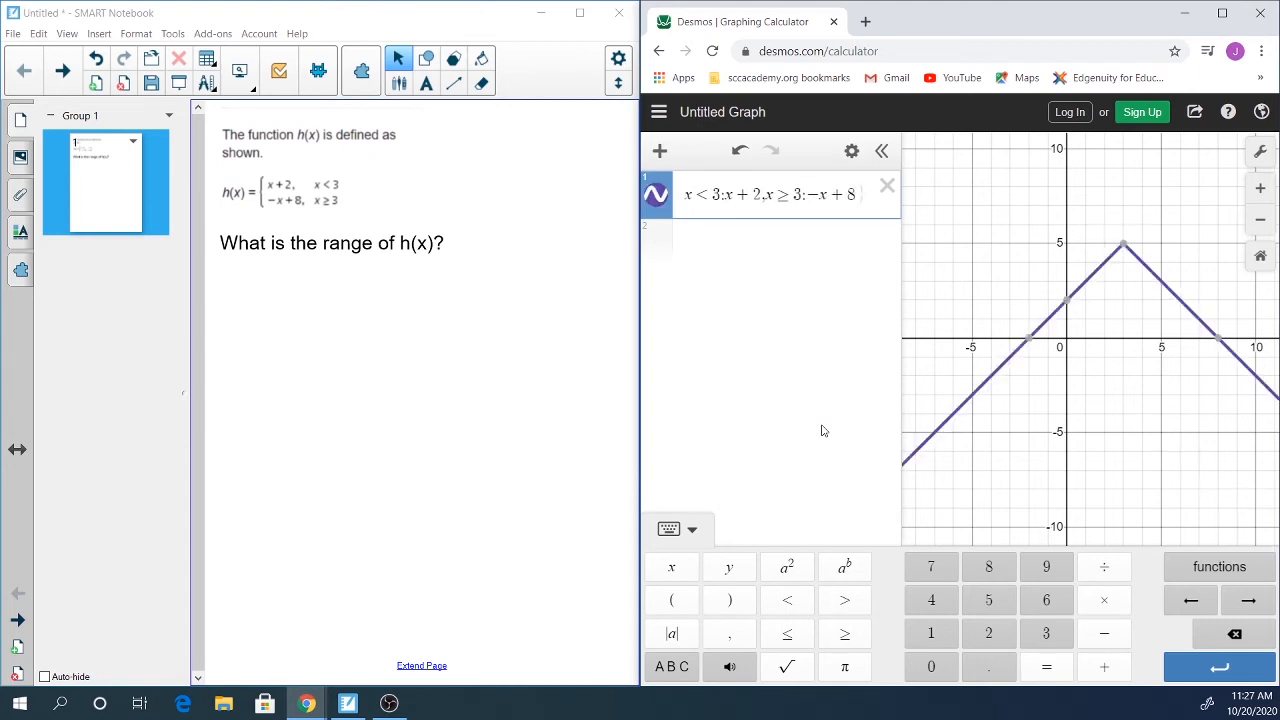
pyautogui.write('}')
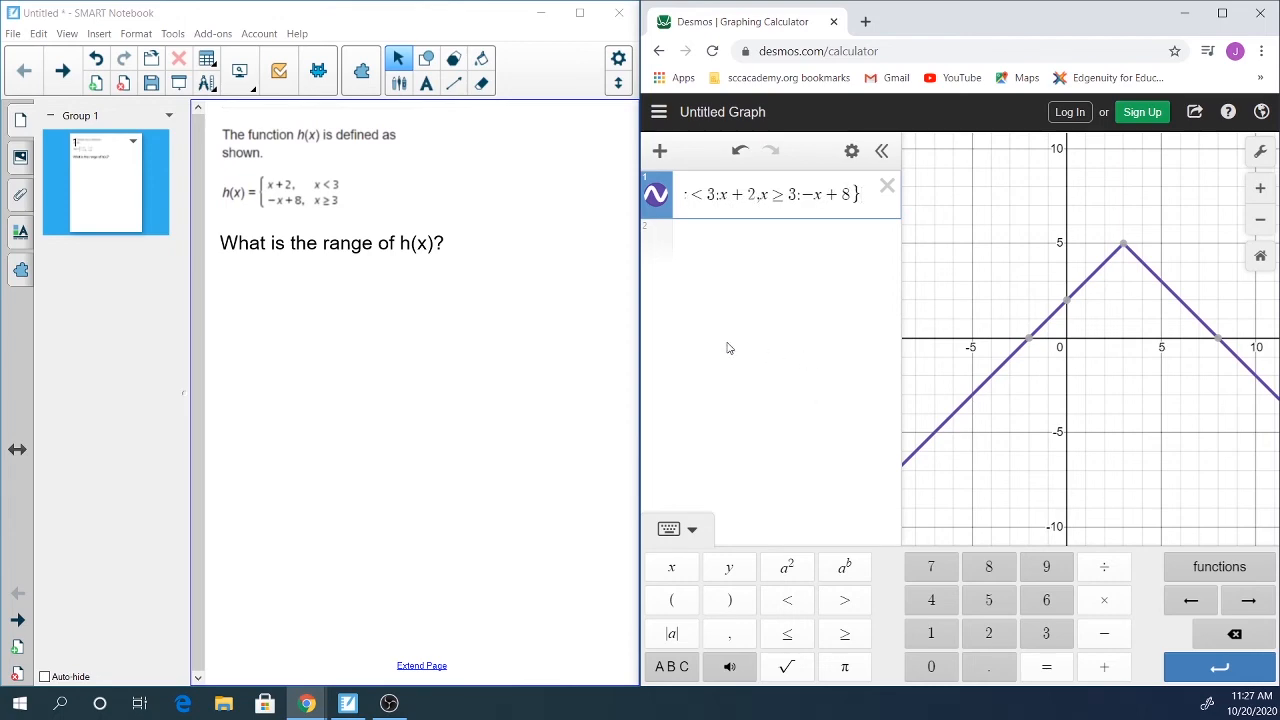
# Step: Maximize the window, reset the view, and zoom out twice to show the whole peak
pyautogui.click(1222, 13)
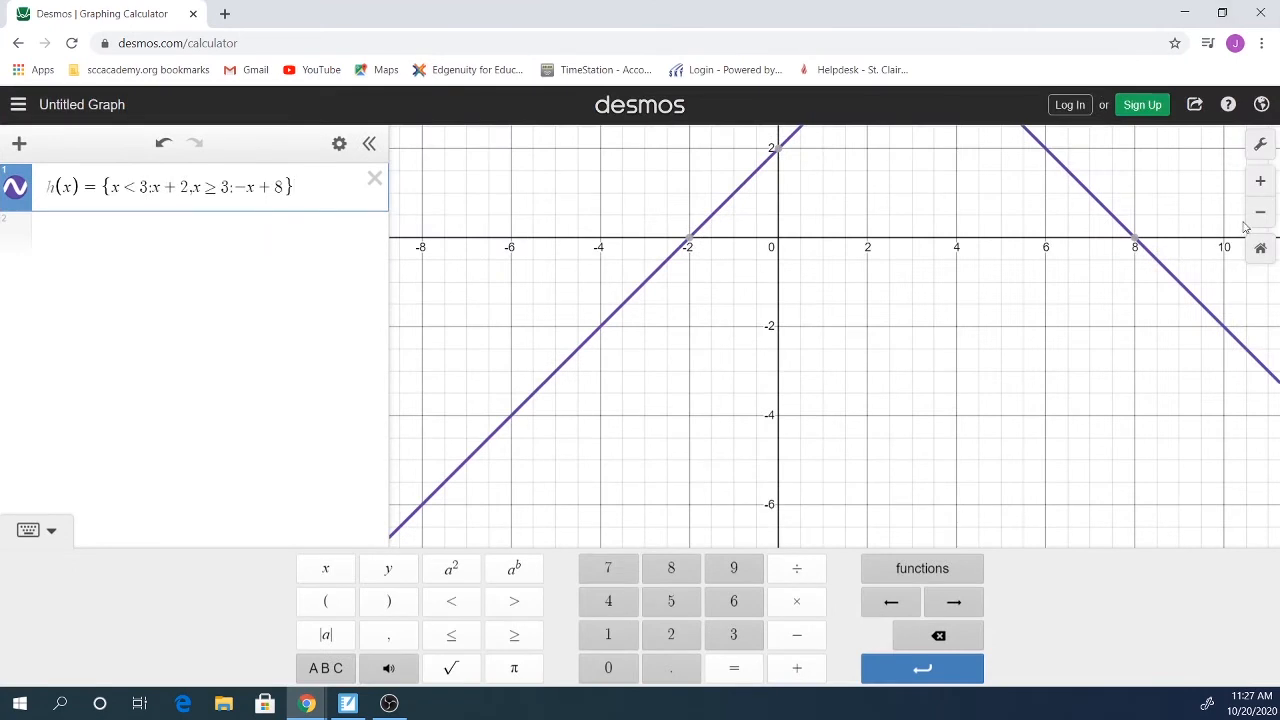
pyautogui.click(1260, 248)
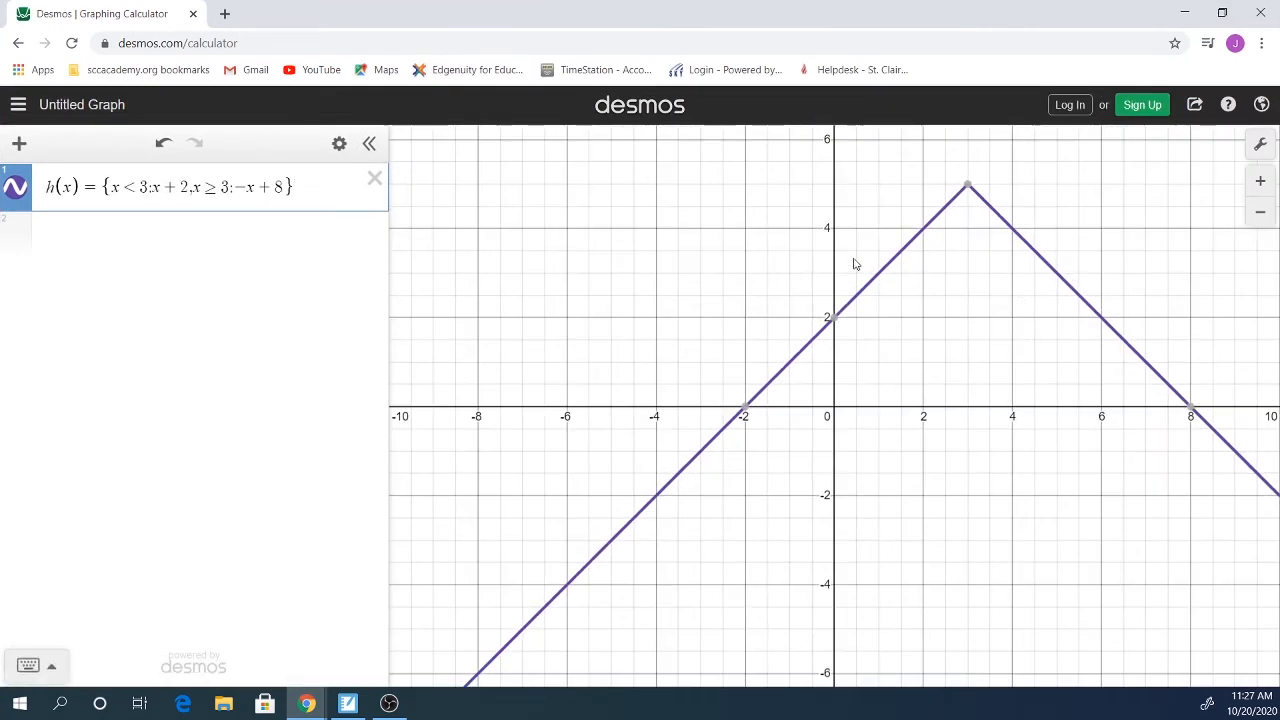
pyautogui.click(1266, 224)
pyautogui.click(1267, 225)
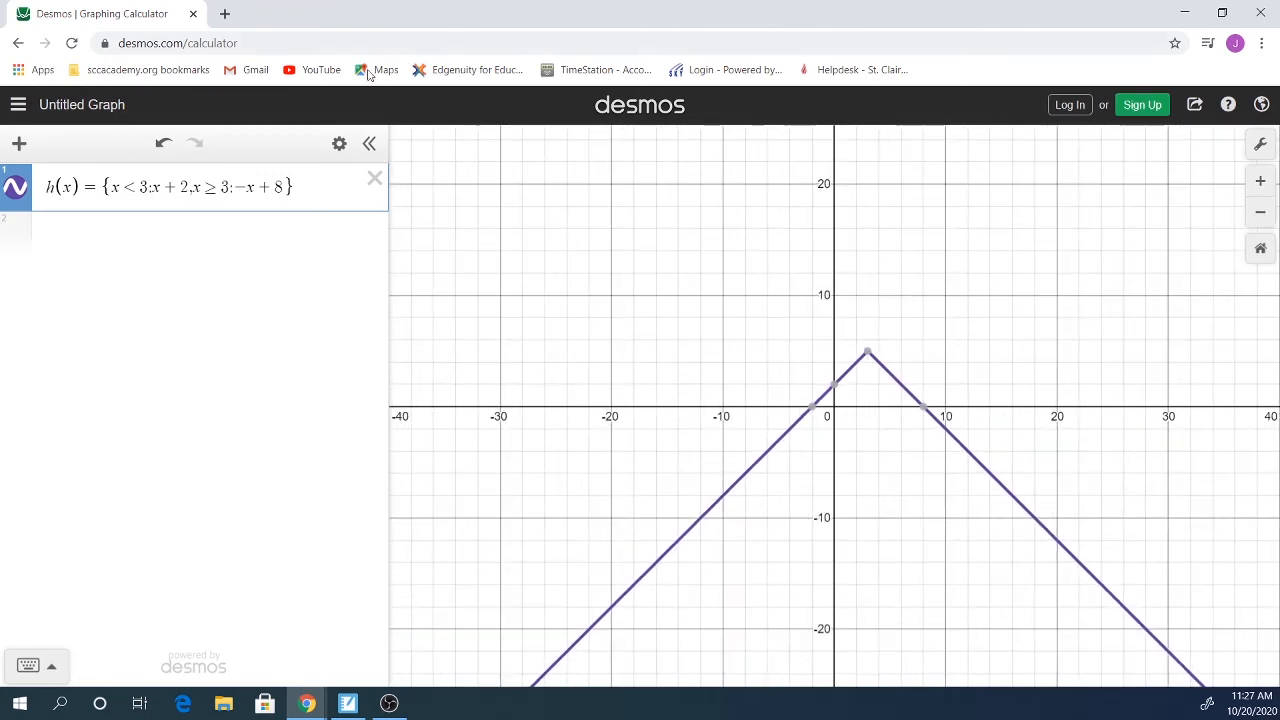
# Step: Pin the (3, 5) coordinate label at the vertex, then unpin it
pyautogui.moveTo(868, 355)
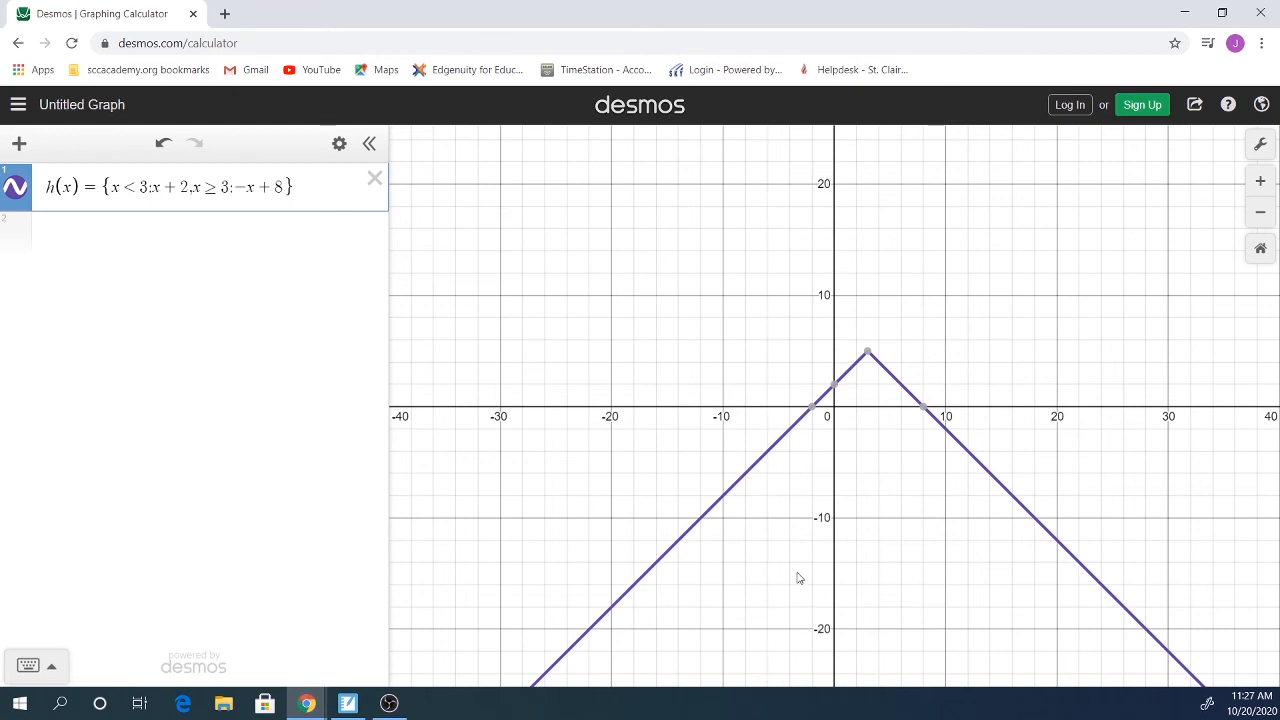
pyautogui.click(869, 356)
pyautogui.click(869, 356)
# Step: In Notebook, take the pen and write h(x) in red below the range question
pyautogui.click(347, 704)
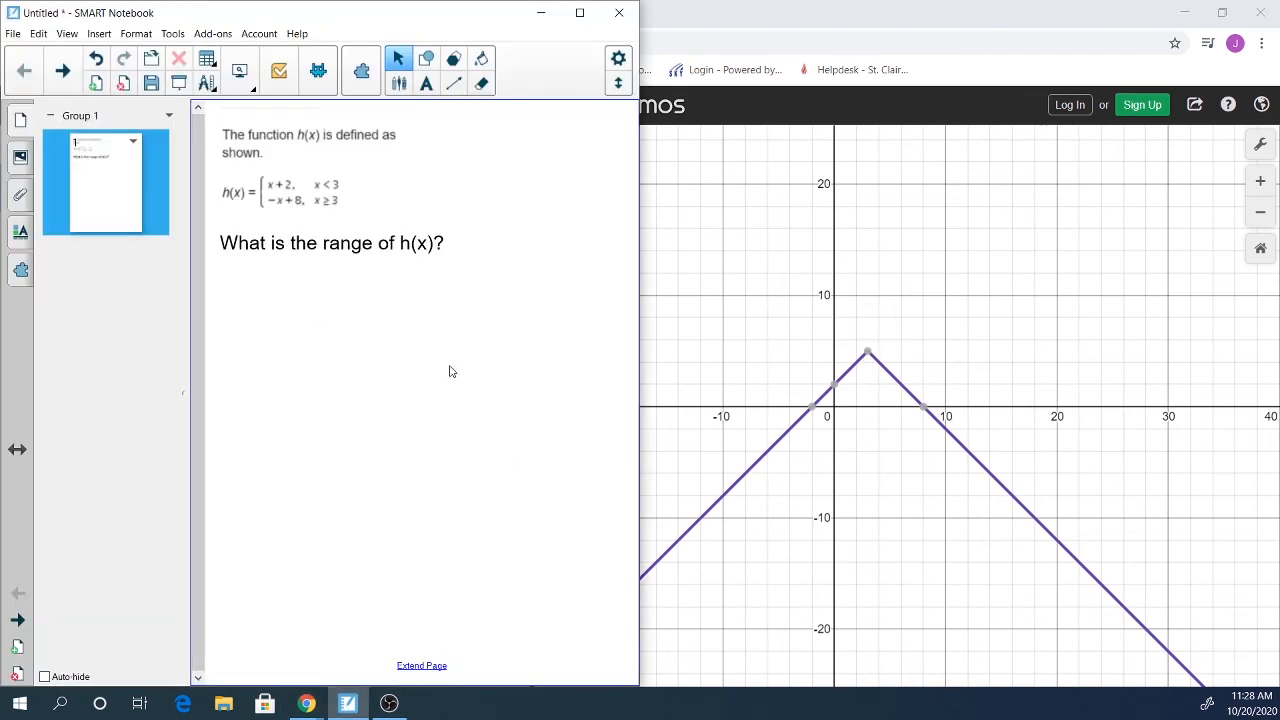
pyautogui.click(400, 85)
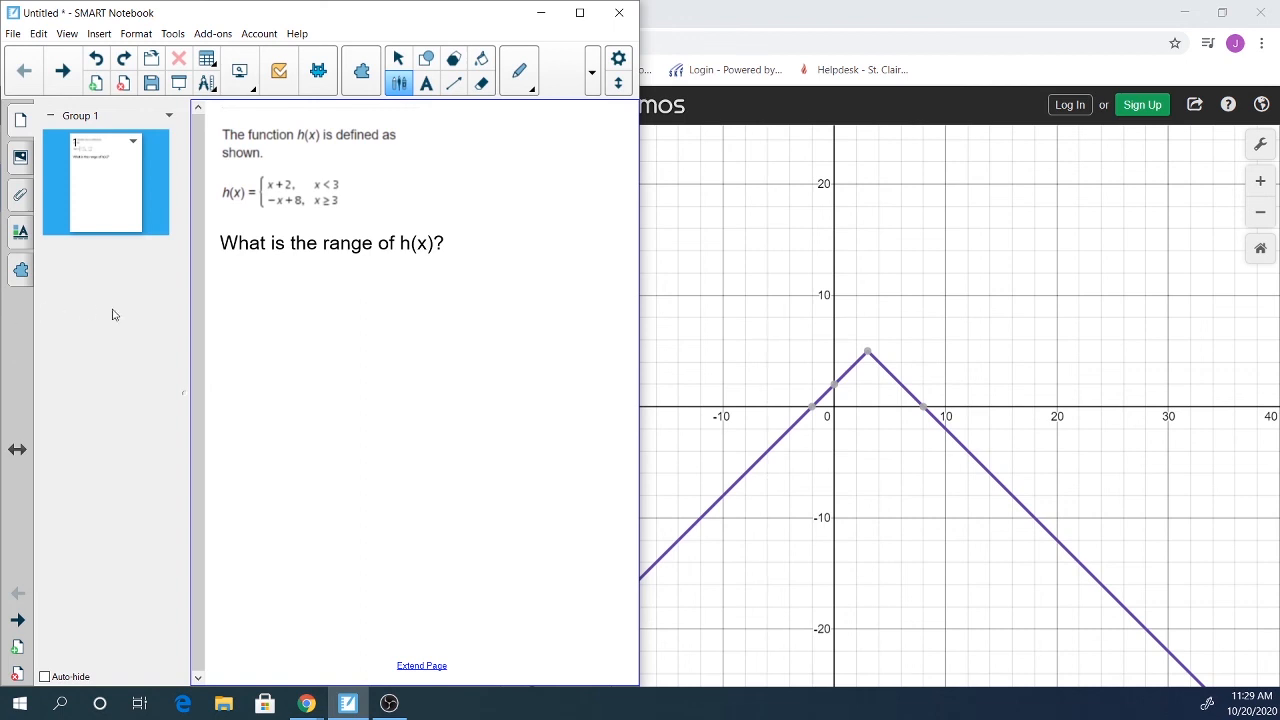
pyautogui.moveTo(250, 330)
pyautogui.mouseDown()
pyautogui.moveTo(252, 350)
pyautogui.moveTo(318, 362)
pyautogui.mouseUp()
pyautogui.moveTo(320, 338)
pyautogui.mouseDown()
pyautogui.moveTo(298, 362)
pyautogui.moveTo(334, 368)
pyautogui.moveTo(300, 365)
pyautogui.mouseUp()
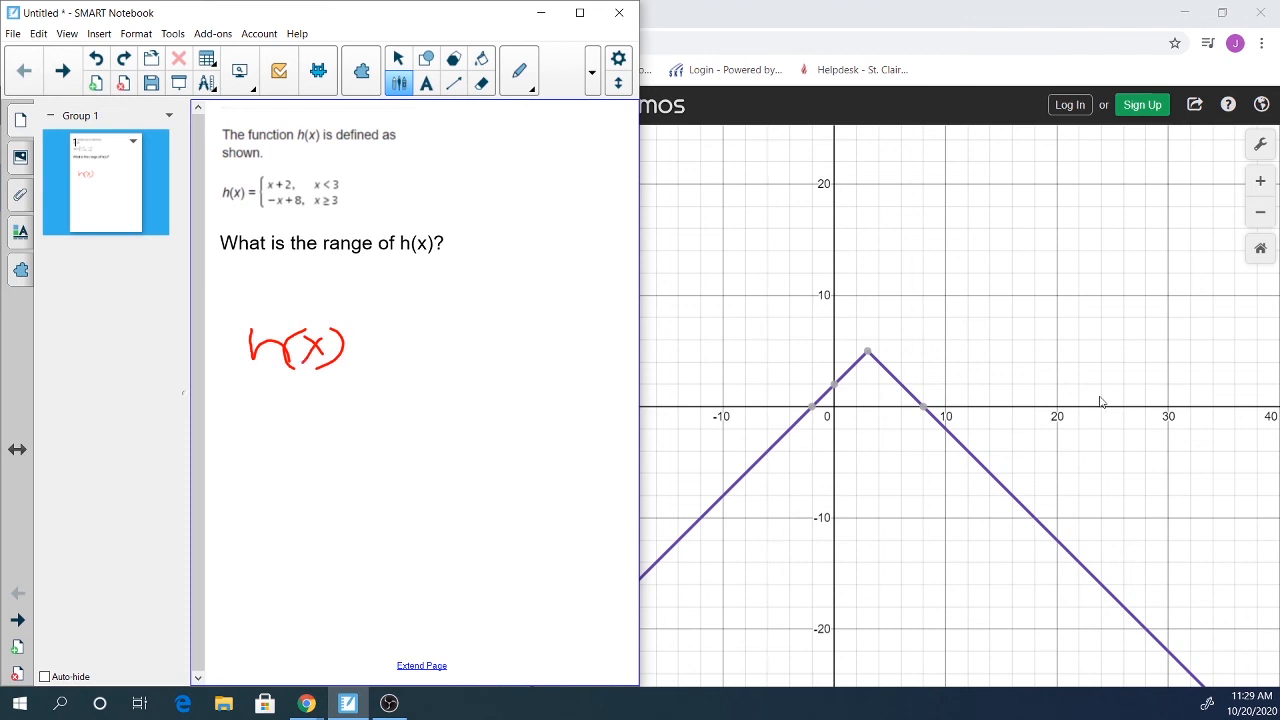
# Step: Finish the answer with ≤ 5 after h(x) and circle it
pyautogui.moveTo(868, 352)
pyautogui.moveTo(388, 337)
pyautogui.mouseDown()
pyautogui.moveTo(352, 347)
pyautogui.moveTo(389, 356)
pyautogui.moveTo(337, 369)
pyautogui.mouseUp()
pyautogui.moveTo(440, 337); pyautogui.dragTo(403, 366)
pyautogui.moveTo(237, 301)
pyautogui.mouseDown()
pyautogui.moveTo(362, 295)
pyautogui.moveTo(478, 350)
pyautogui.moveTo(248, 368)
pyautogui.moveTo(230, 314)
pyautogui.moveTo(244, 298)
pyautogui.mouseUp()
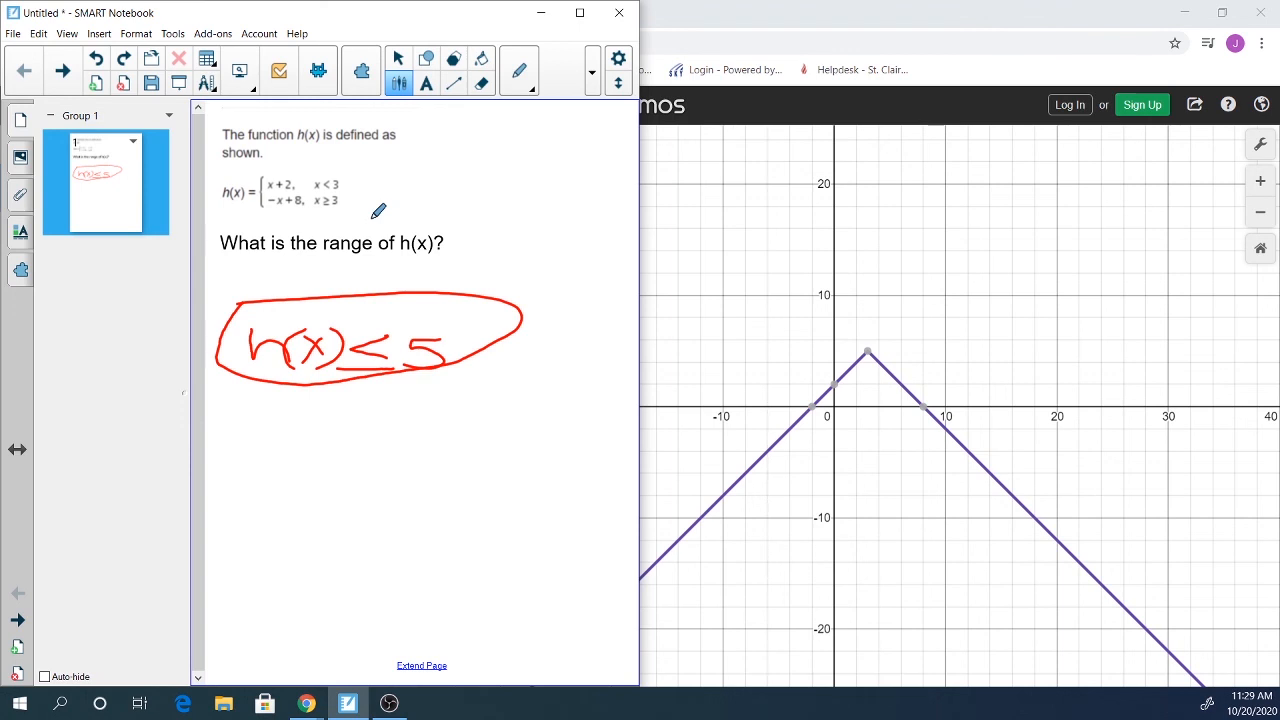
# Step: Bring the Chrome window with the h(x) graph back in front of Notebook
pyautogui.click(847, 36)
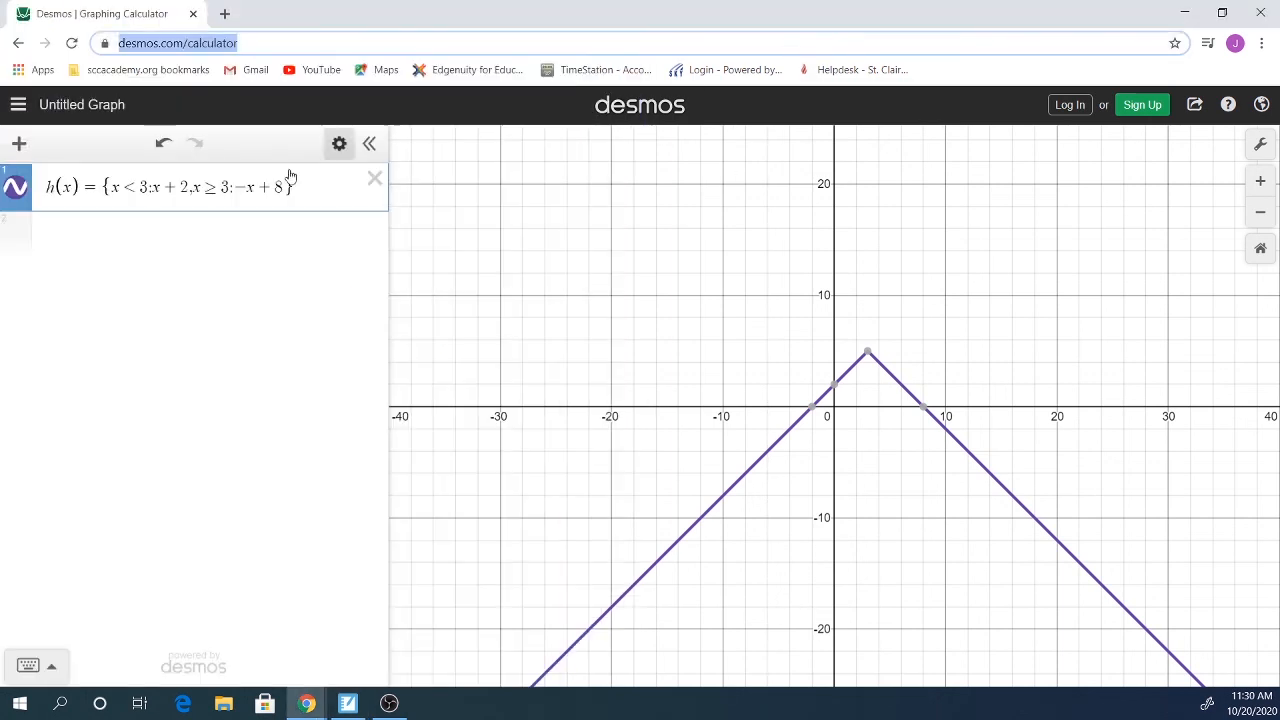